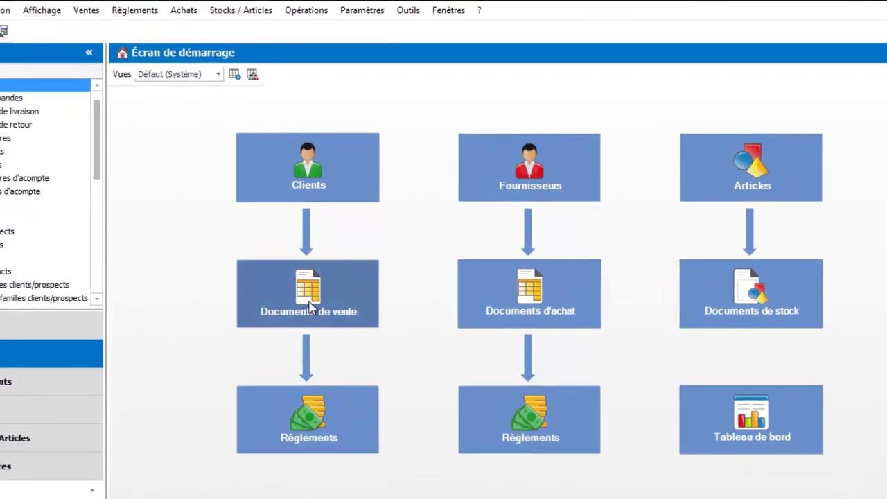
Create a new sales quote (Devis) for the client ECCA SARL.
click(310, 307)
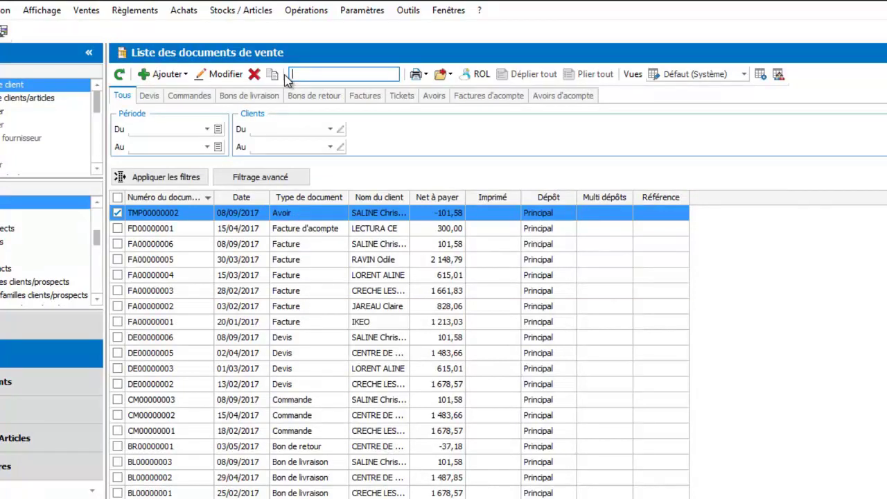
click(173, 74)
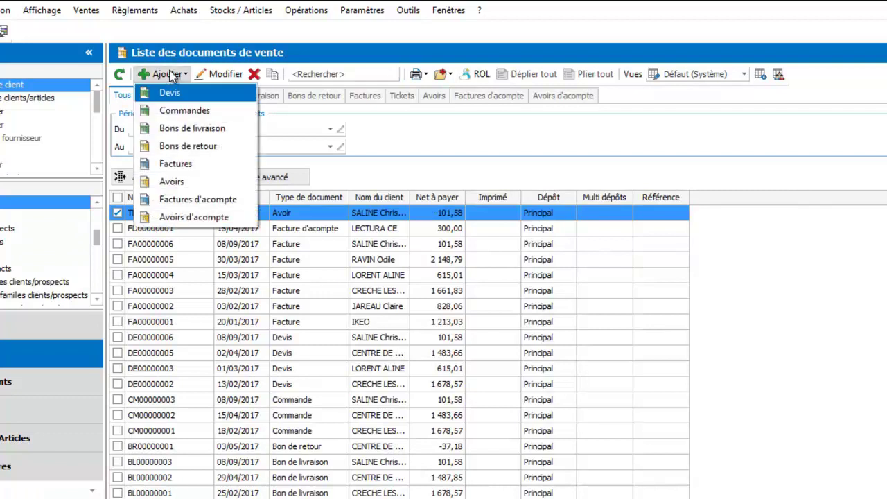
click(169, 94)
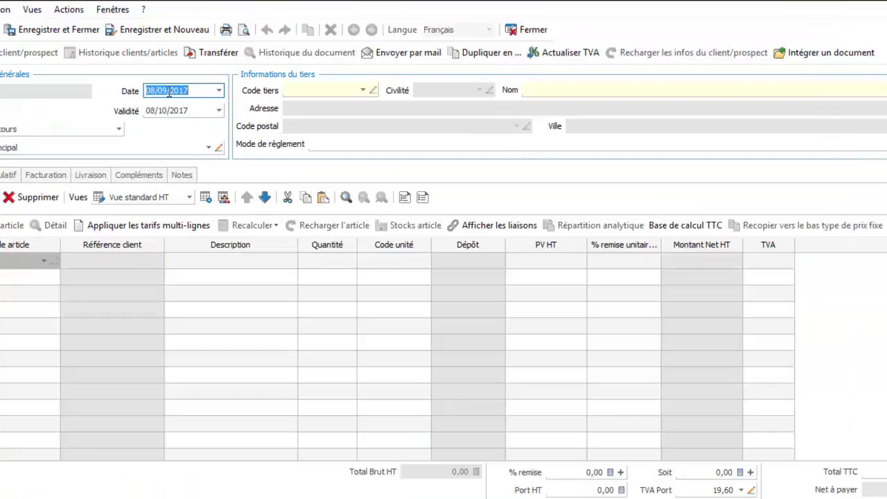
click(363, 91)
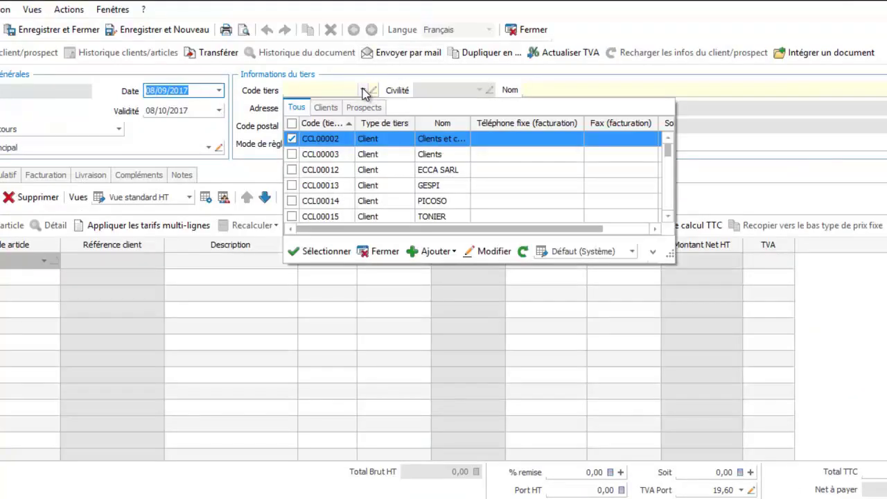
double_click(340, 170)
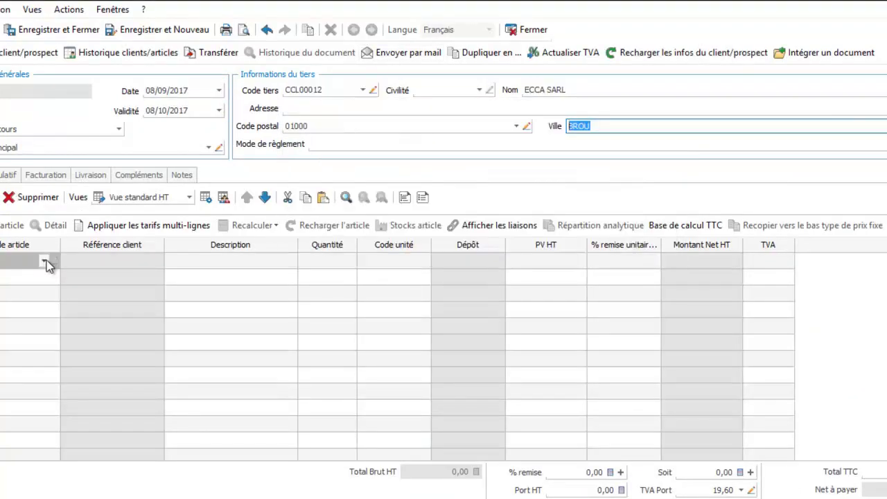
Add the article ACTI0001 FIGURINE HYBRIDE to the quote's first line with a quantity of 10.
click(44, 260)
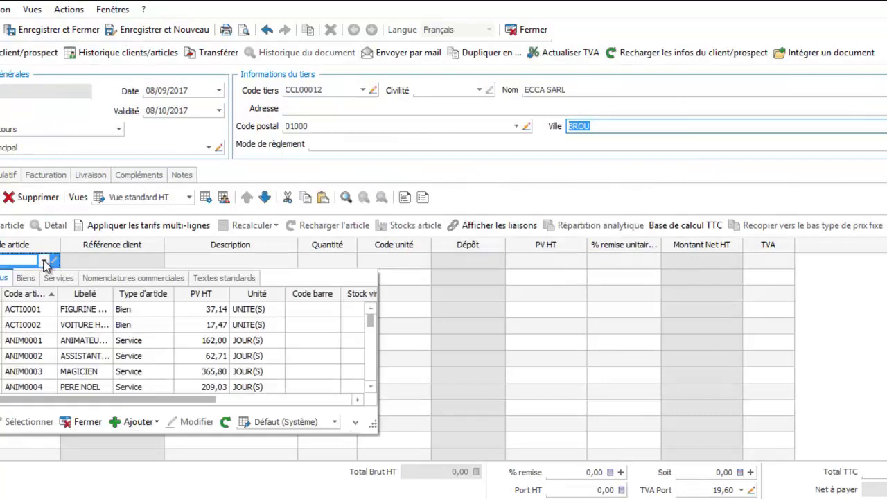
double_click(47, 309)
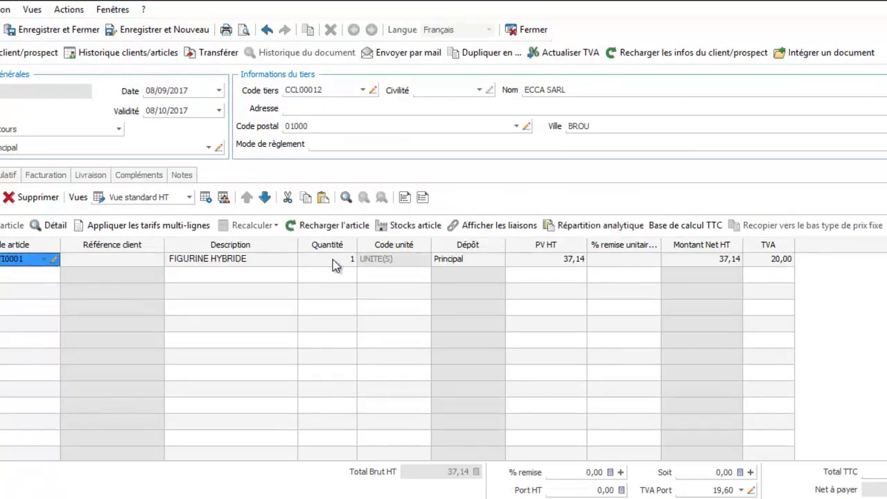
click(332, 259)
click(333, 259)
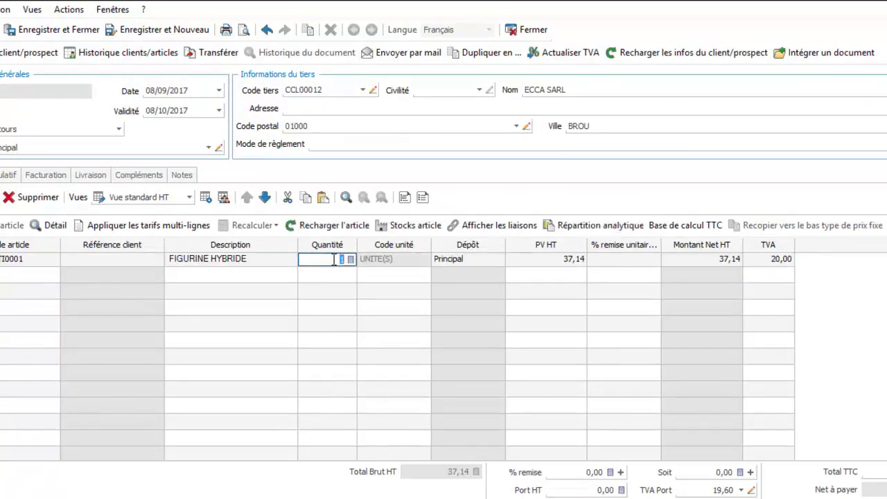
text(10)
key(Tab)
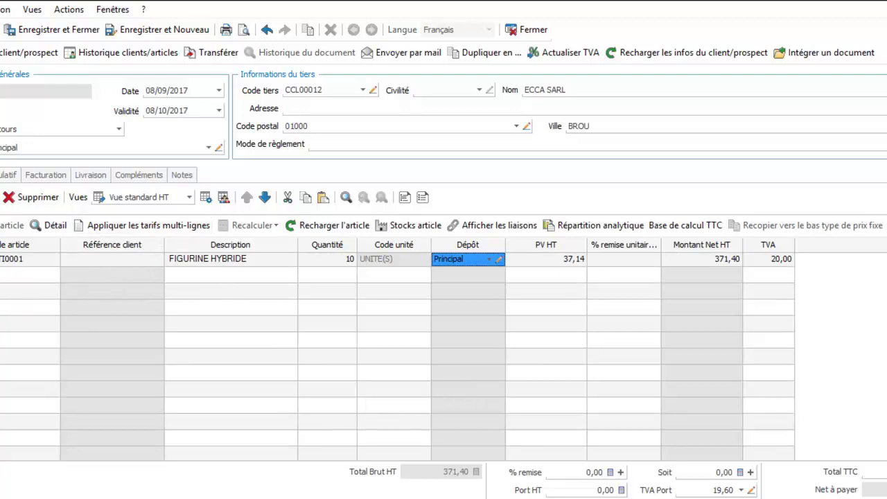
Enter the description "Acompte 30%" two lines below the article, and save and close the quote.
click(188, 291)
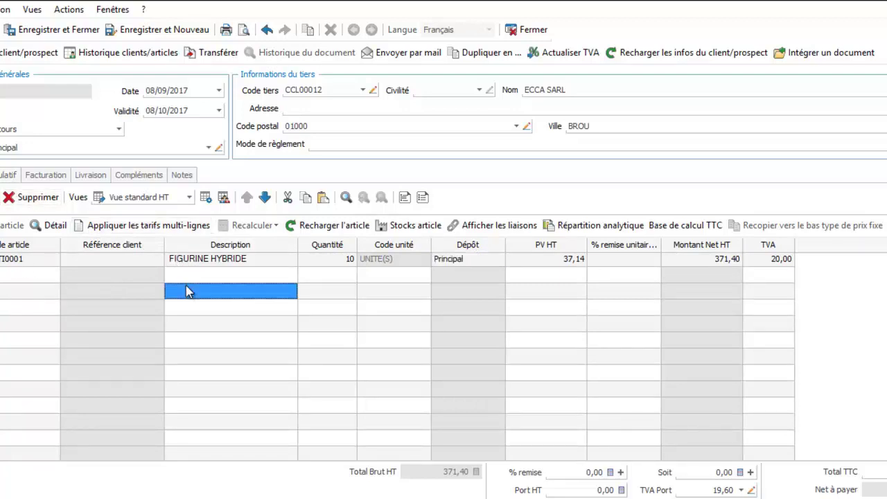
click(188, 291)
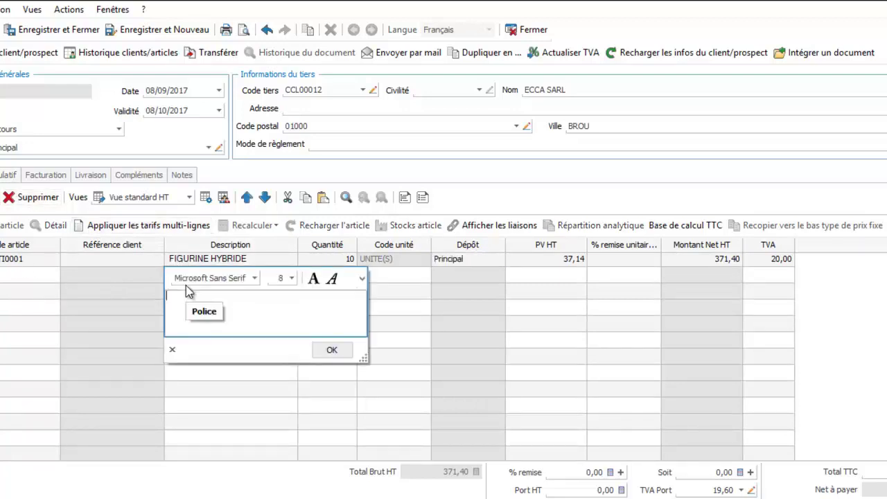
text(aCompte 30%)
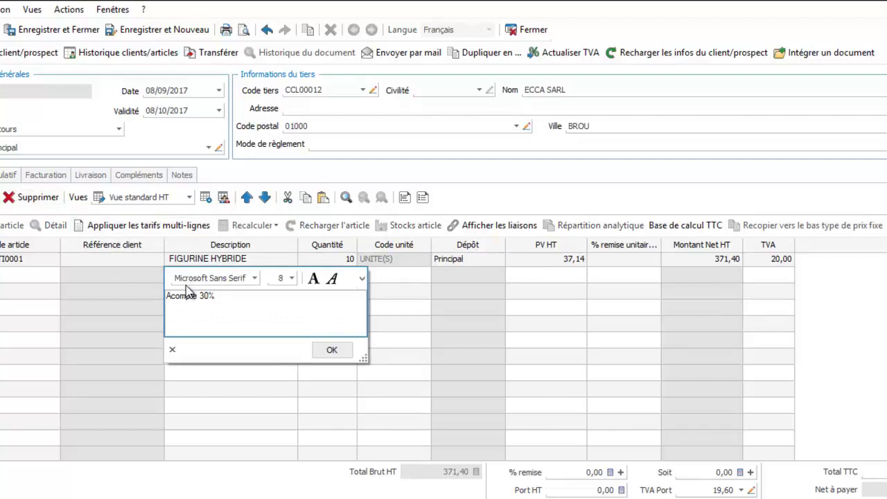
click(333, 350)
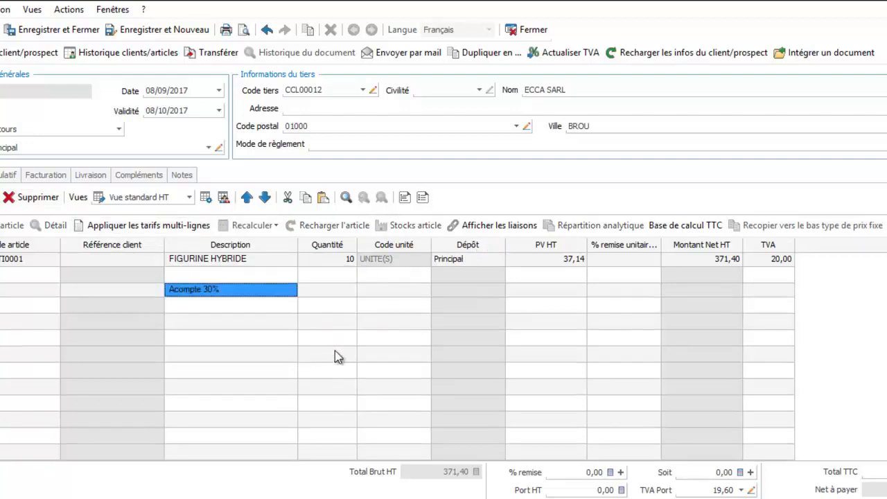
click(85, 31)
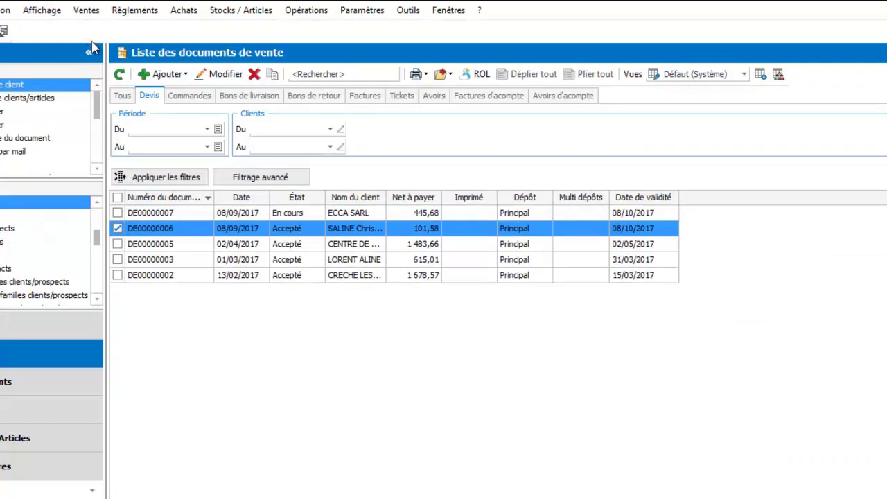
Transfer the ECCA SARL quote into a customer order (Commande).
click(219, 216)
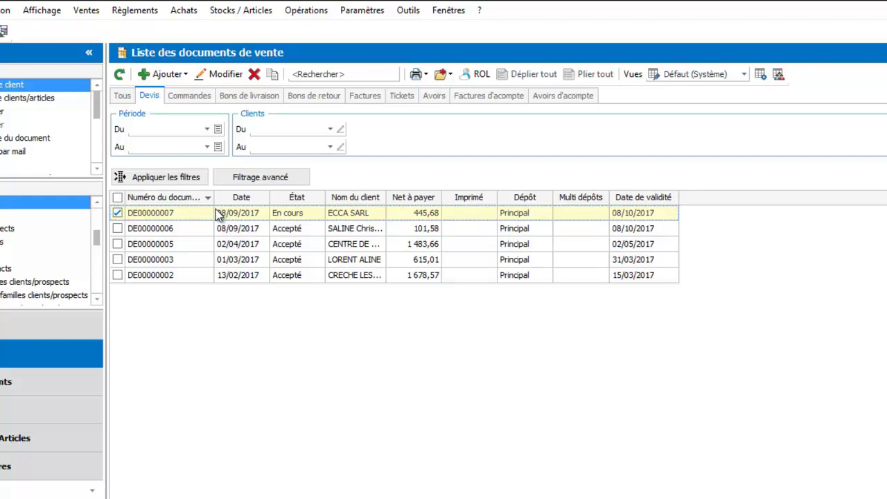
right_click(217, 215)
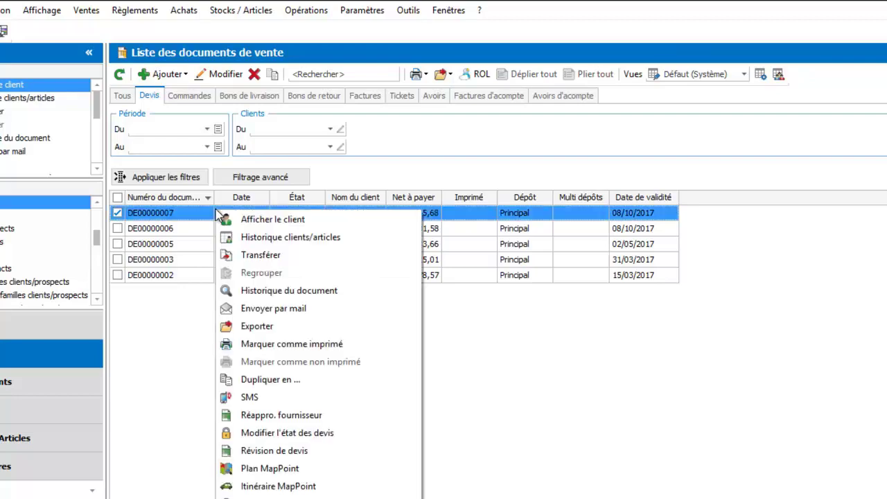
click(232, 255)
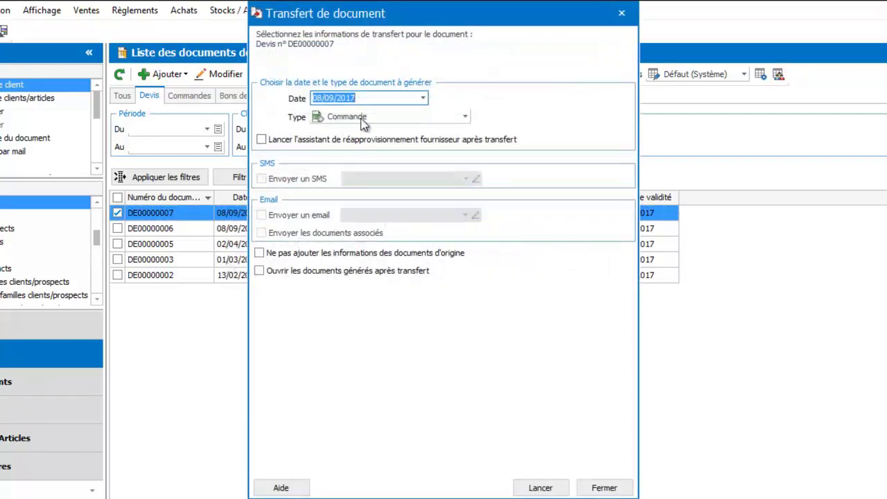
click(541, 488)
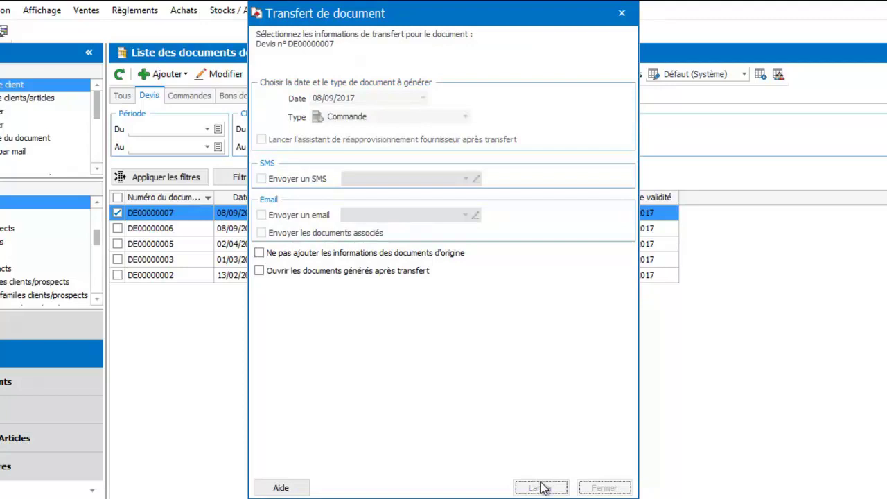
Open the ECCA SARL order and start a deposit invoice (facture d'acompte) from its deposits.
click(202, 97)
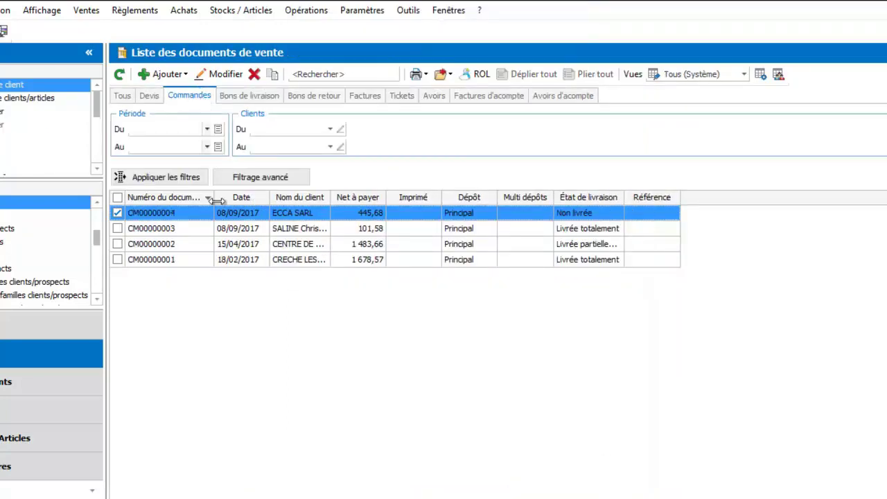
double_click(255, 212)
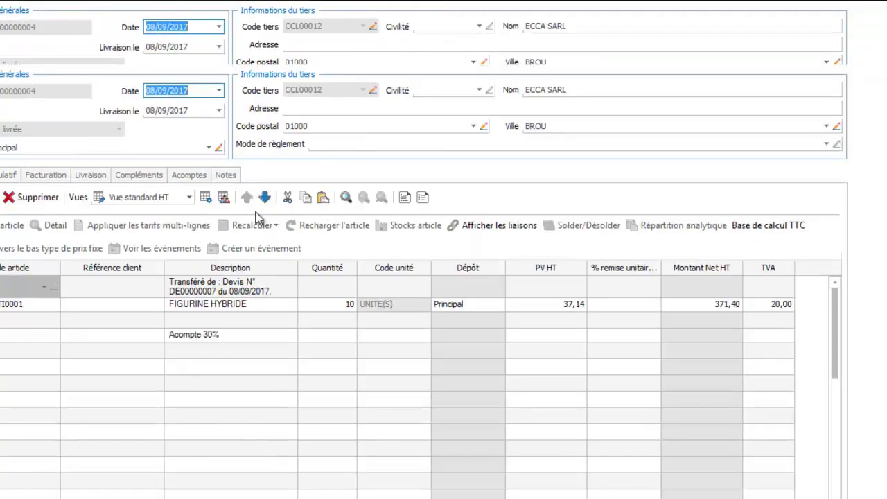
click(191, 176)
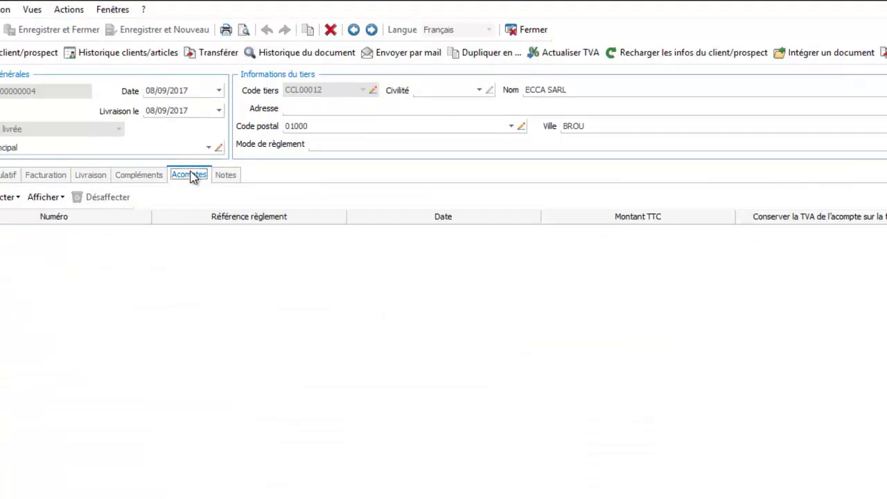
click(9, 197)
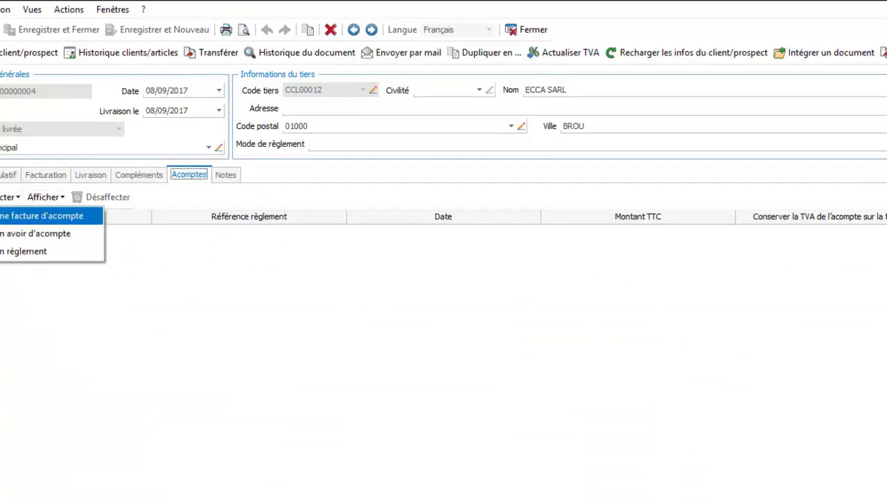
key(Return)
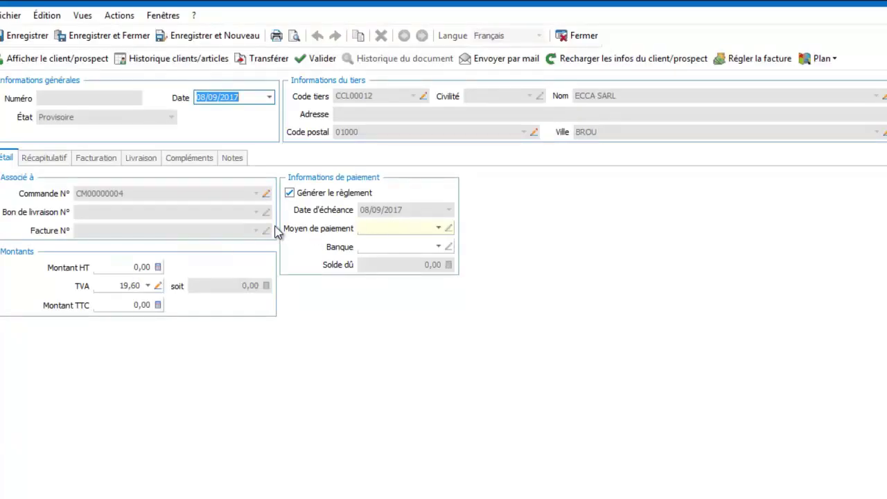
Set the deposit invoice's Montant HT to 100 and its payment method to Chèque, and save it as provisional.
click(127, 267)
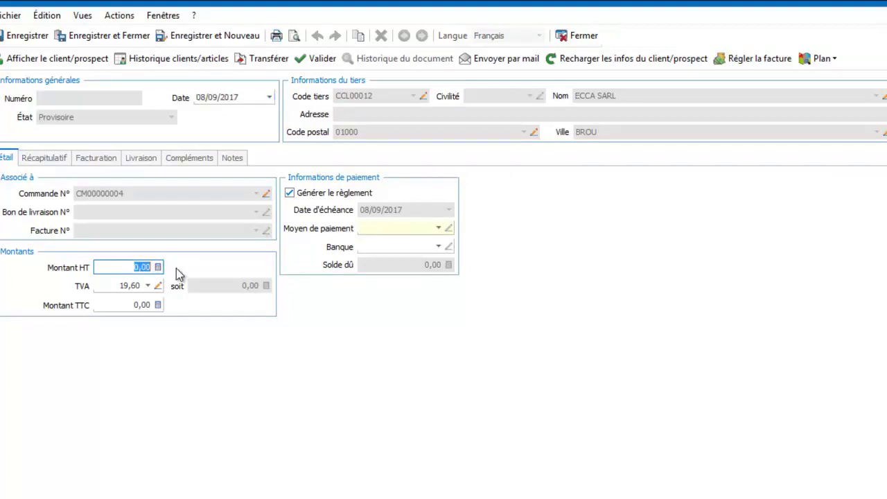
text(100)
key(Tab)
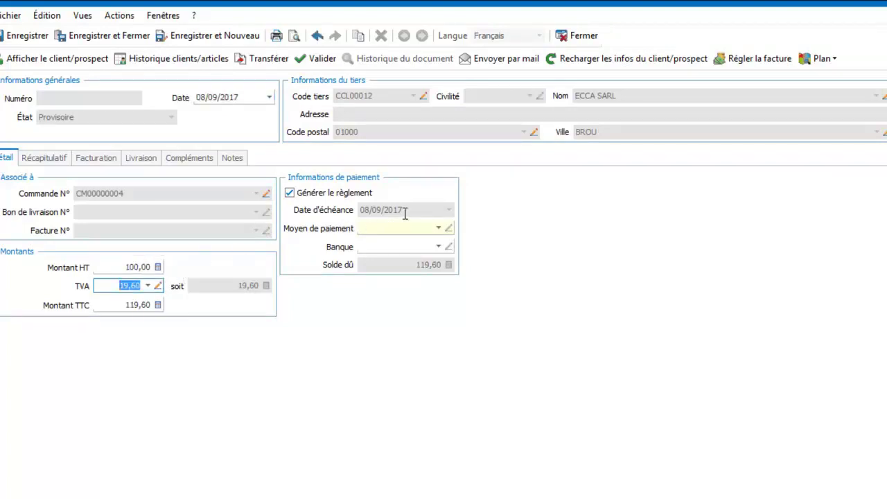
click(438, 228)
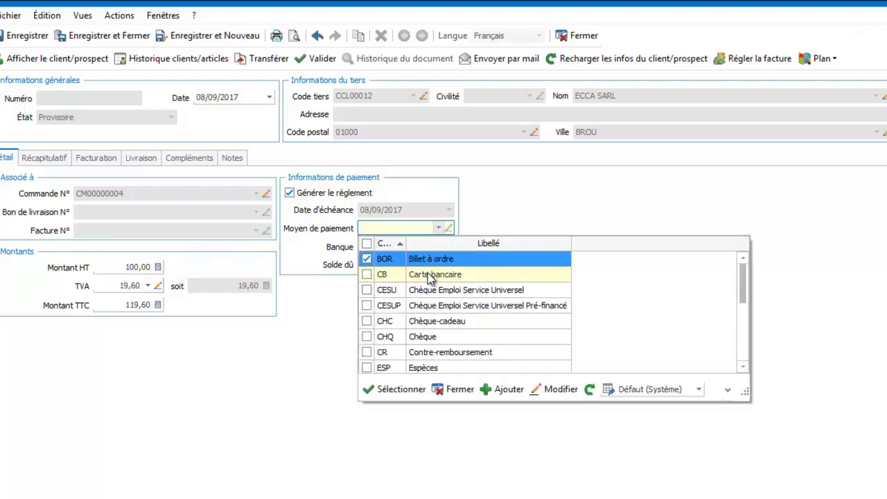
double_click(424, 337)
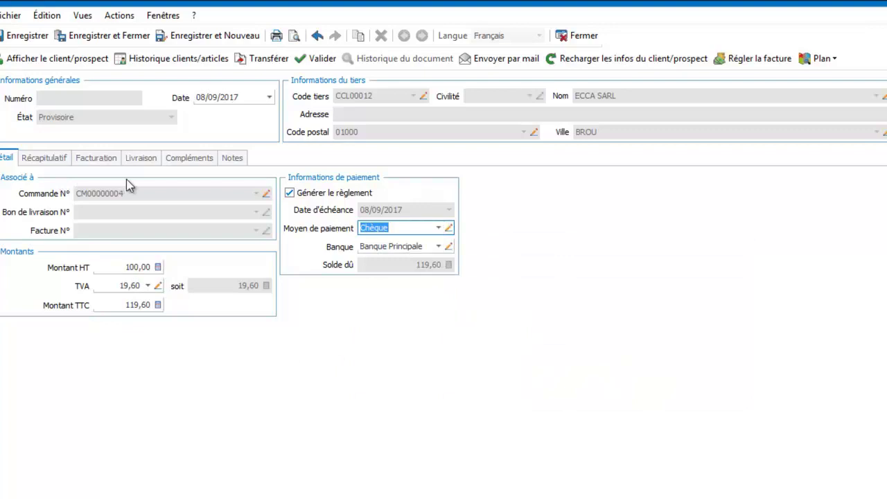
click(113, 33)
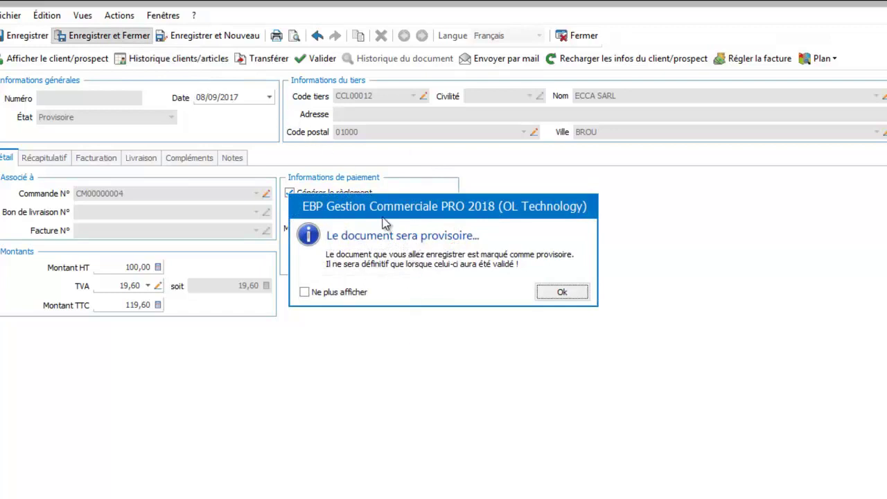
click(562, 292)
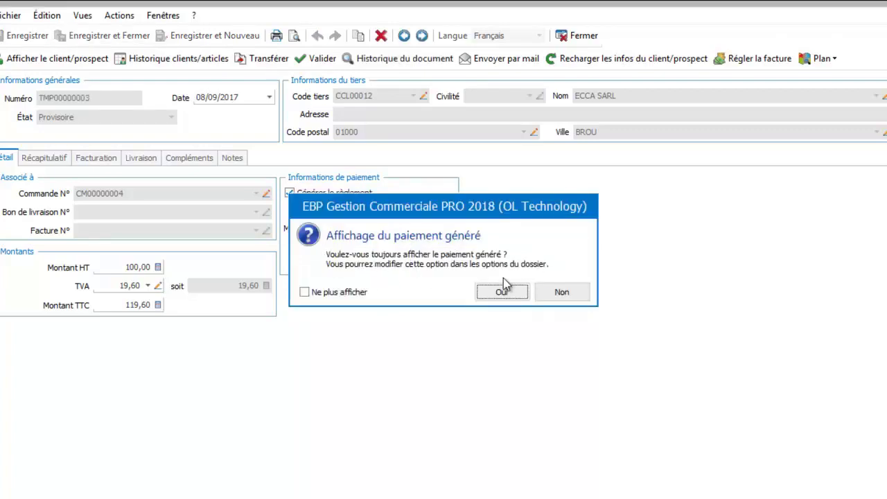
Display the generated payment, enter the reference "rEF DU CHQ", and save and close it.
click(502, 292)
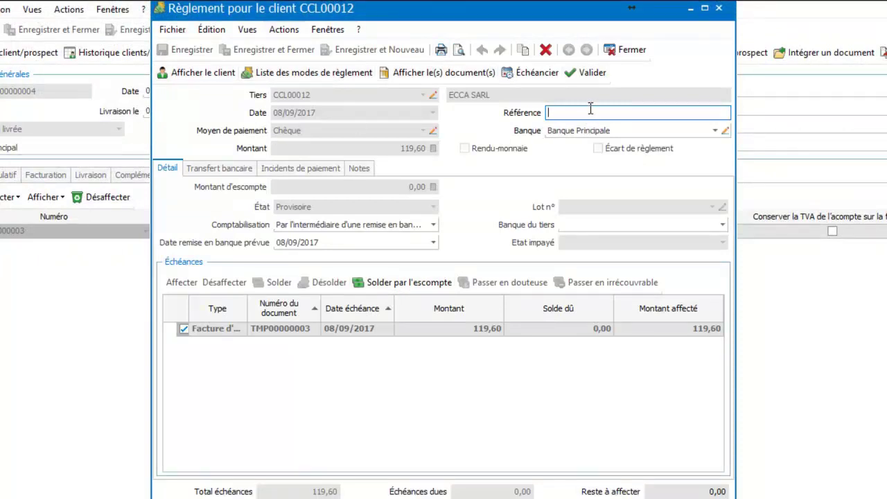
text(rE)
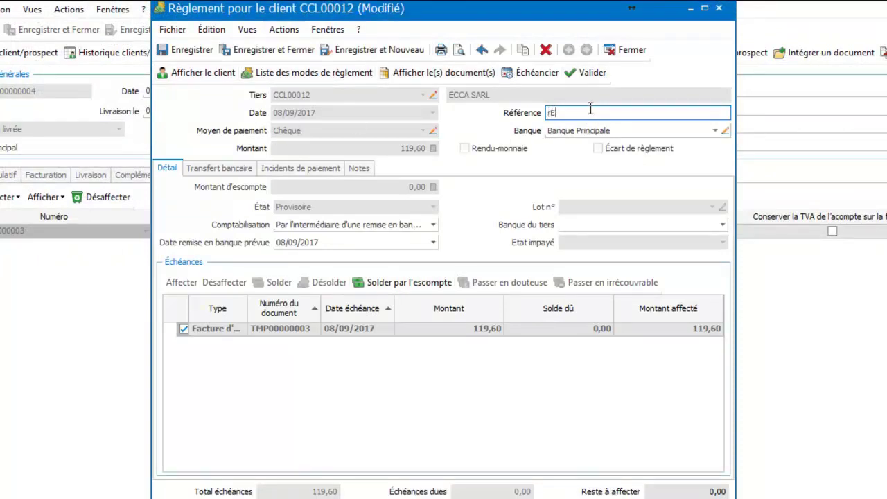
text(F DU CHQ)
click(276, 50)
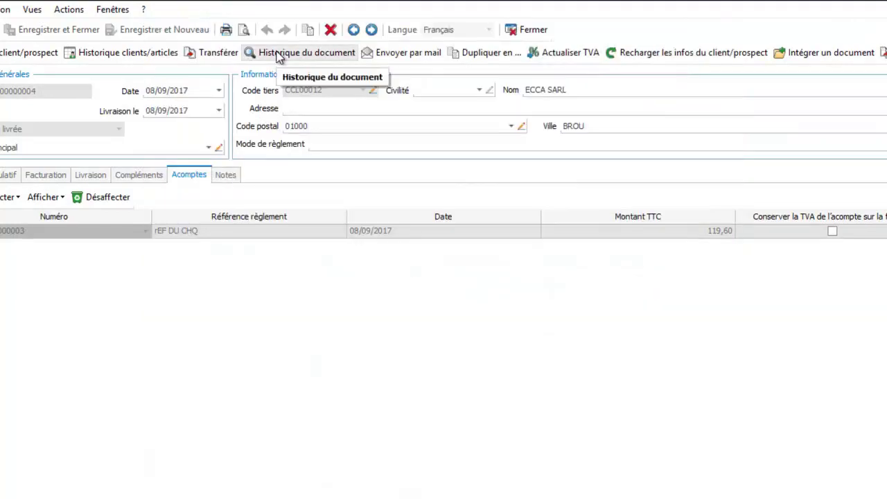
Close the order and open the ECCA SARL deposit invoice from the list of deposit invoices.
click(535, 31)
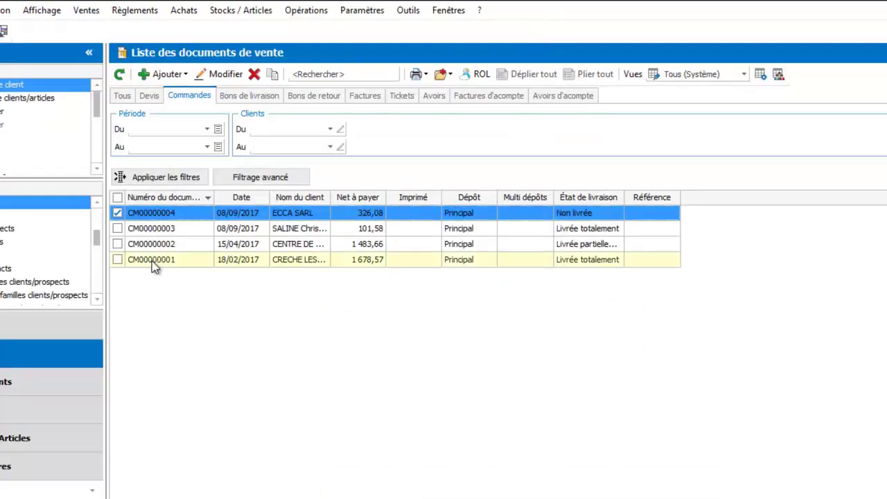
click(466, 96)
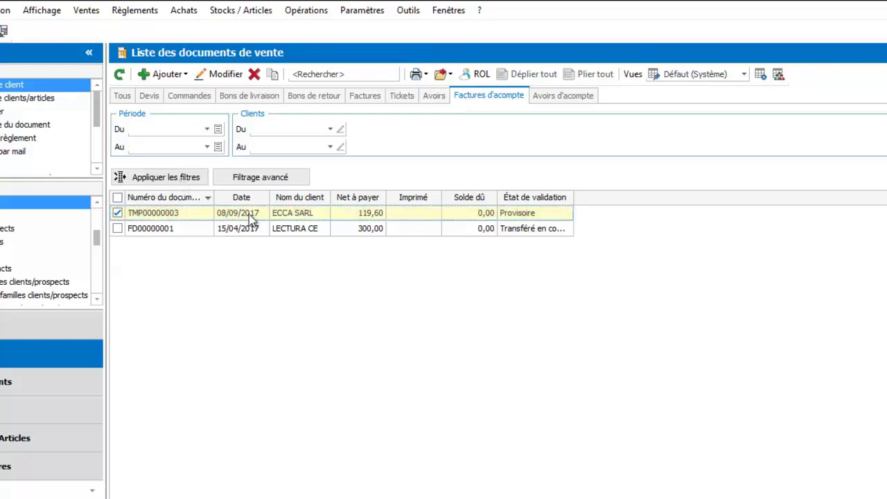
double_click(276, 215)
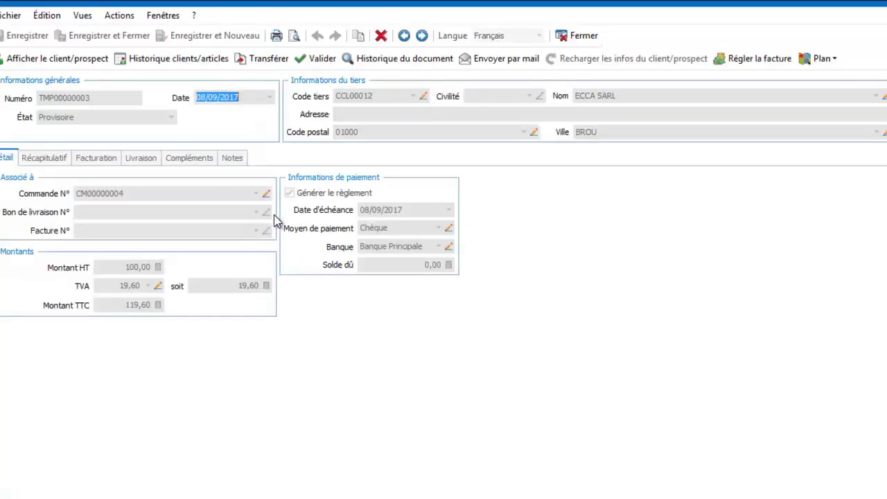
Preview the printed ECCA SARL deposit invoice full screen, and close both the preview and the invoice.
click(294, 36)
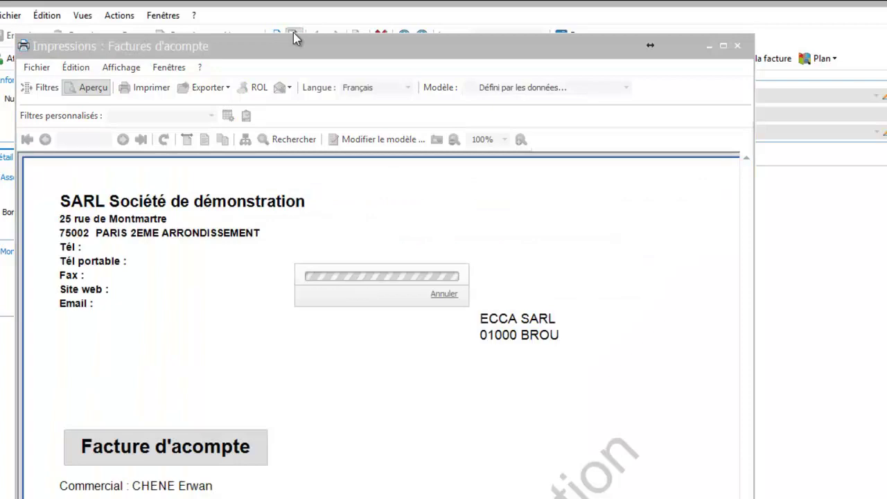
click(724, 47)
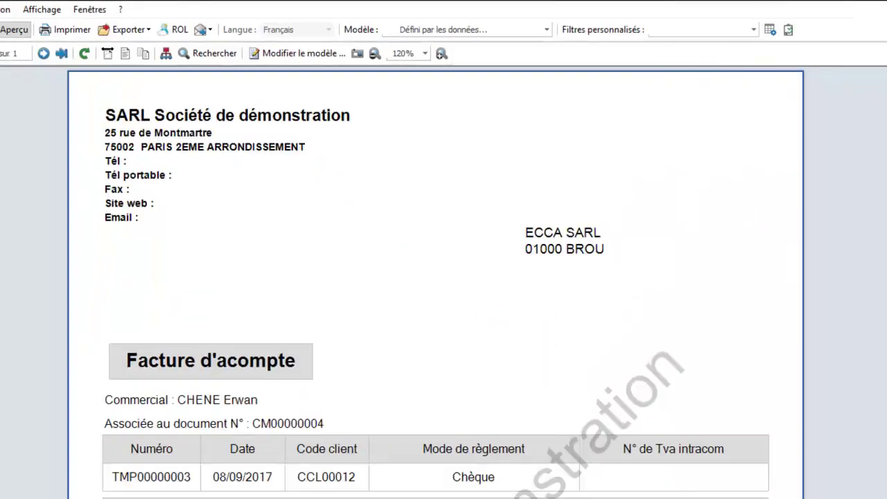
scroll(435, 284, down, 3)
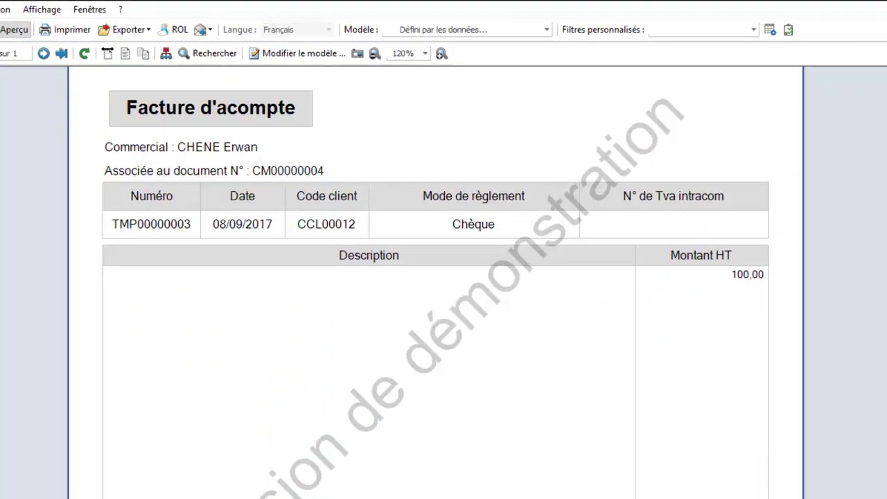
key(Escape)
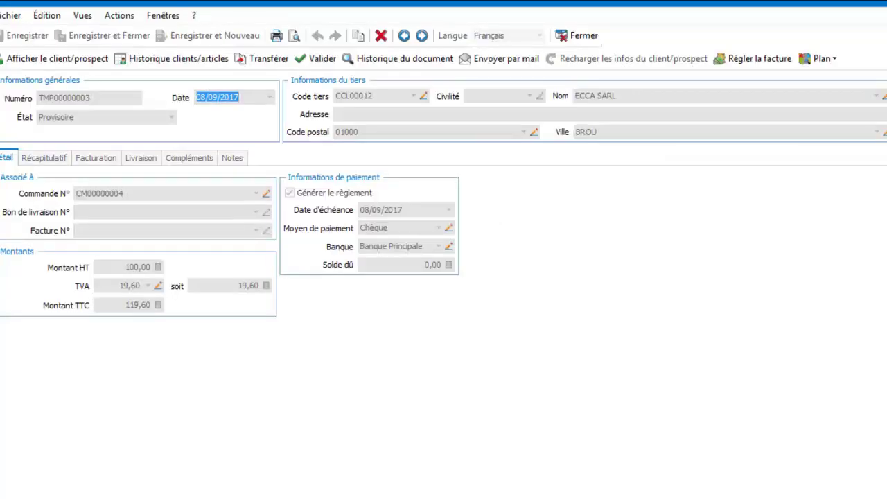
click(565, 35)
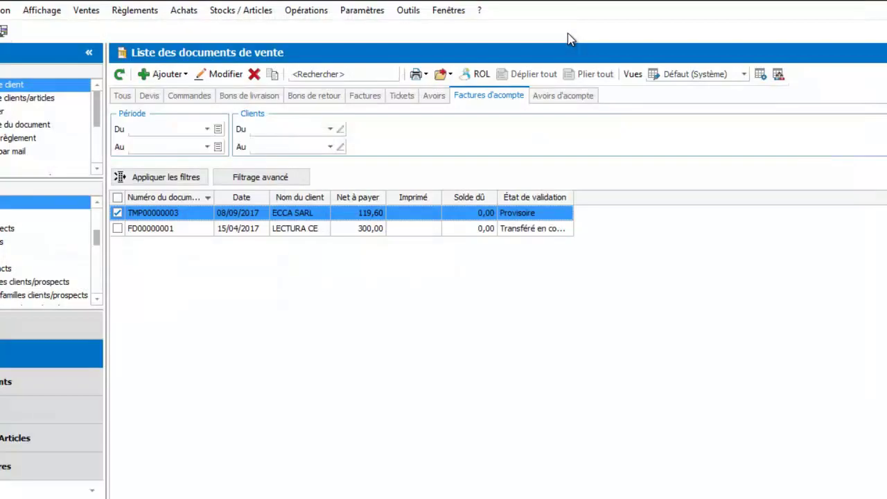
Transfer the ECCA SARL order into a Facture dated 08/09/2017 and open the generated invoice.
click(194, 97)
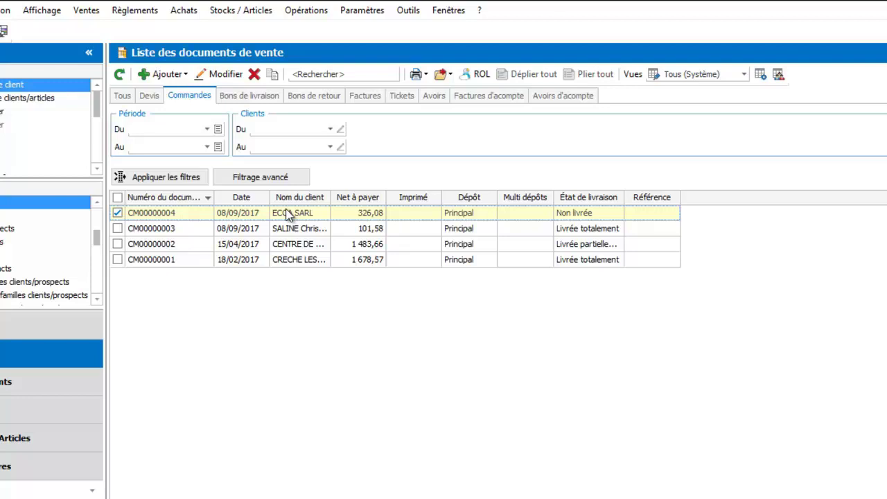
right_click(287, 214)
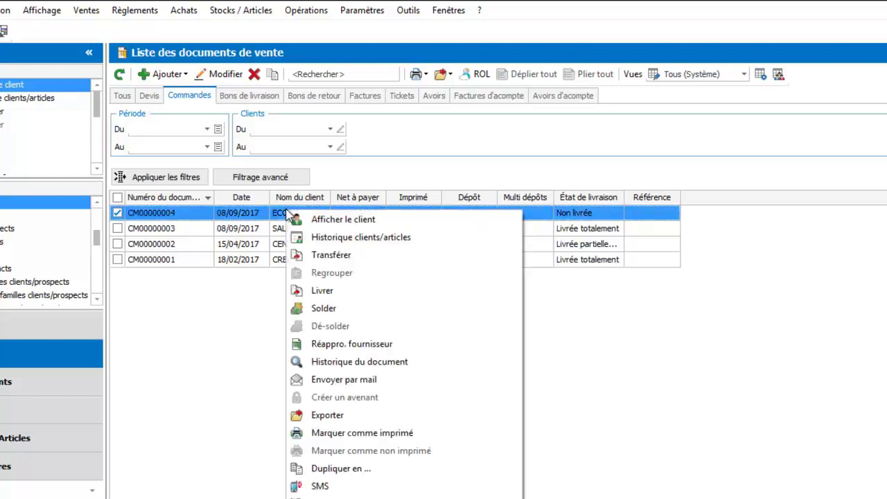
click(335, 254)
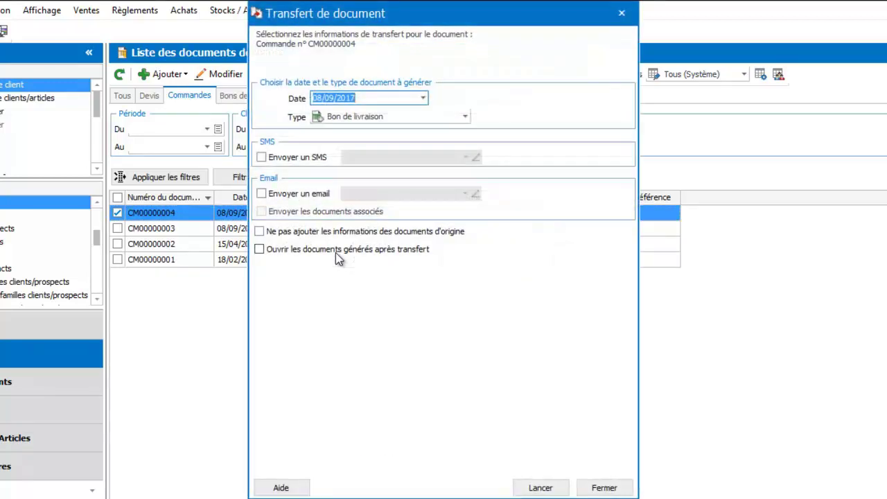
click(465, 116)
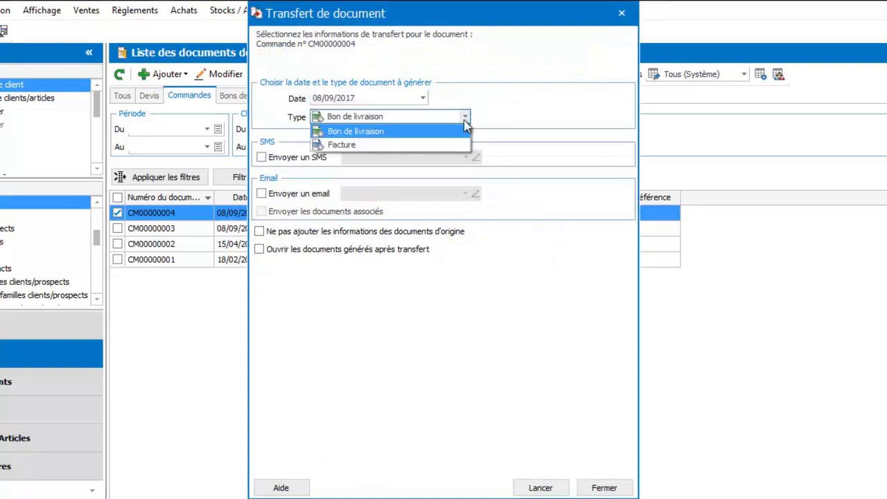
click(452, 144)
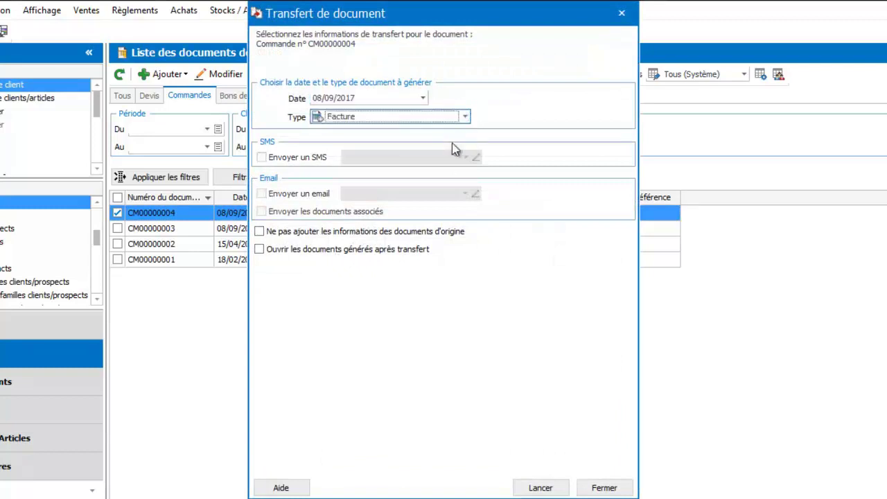
click(529, 489)
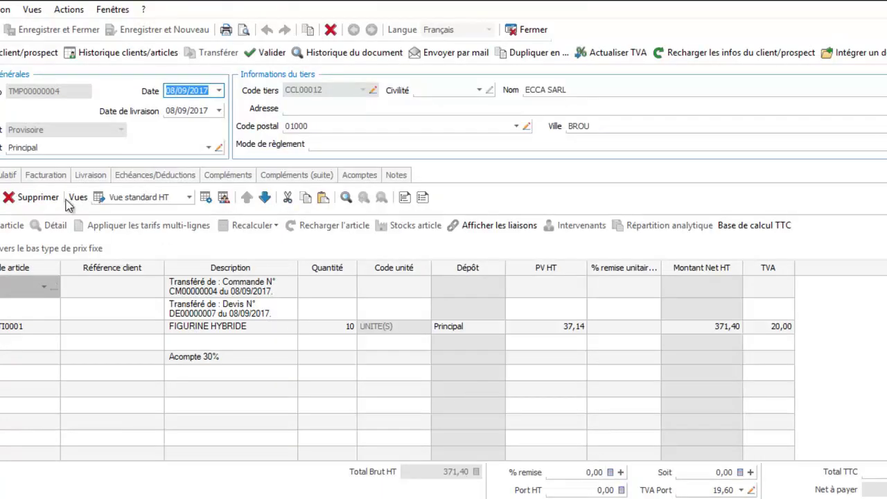
Examine the new ECCA SARL invoice's totals summary and its allocated deposits, and close the invoice.
click(6, 175)
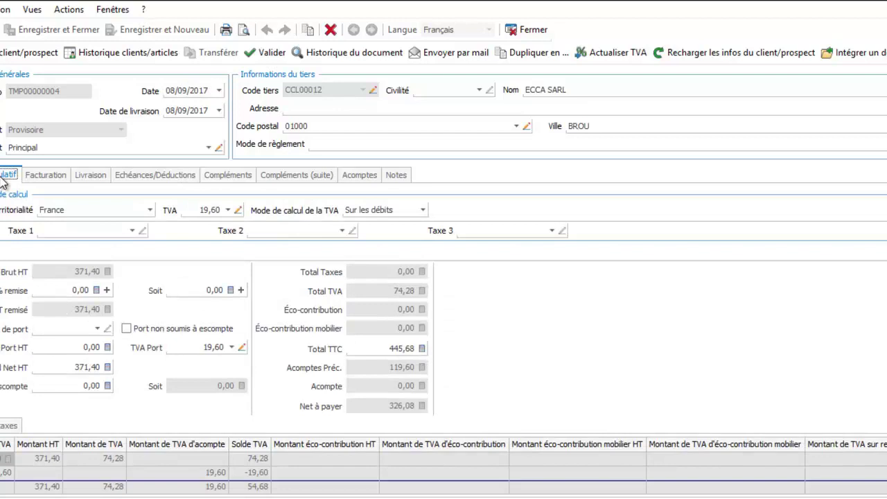
click(360, 176)
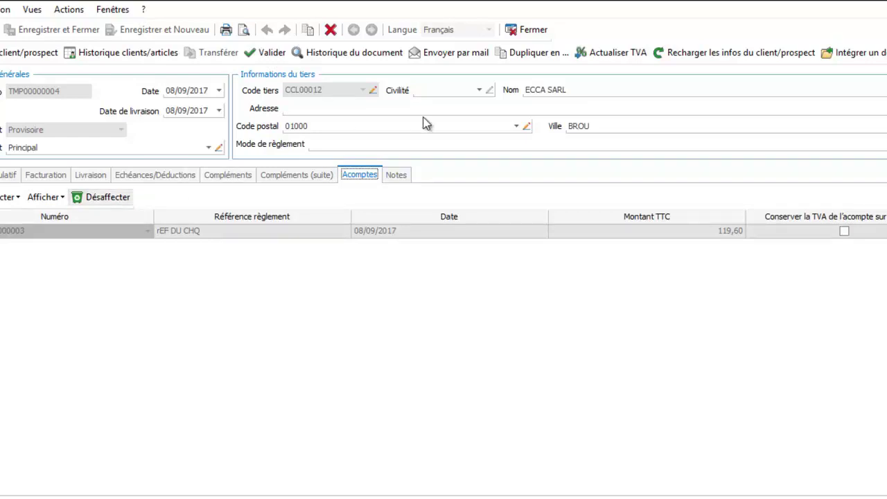
click(524, 29)
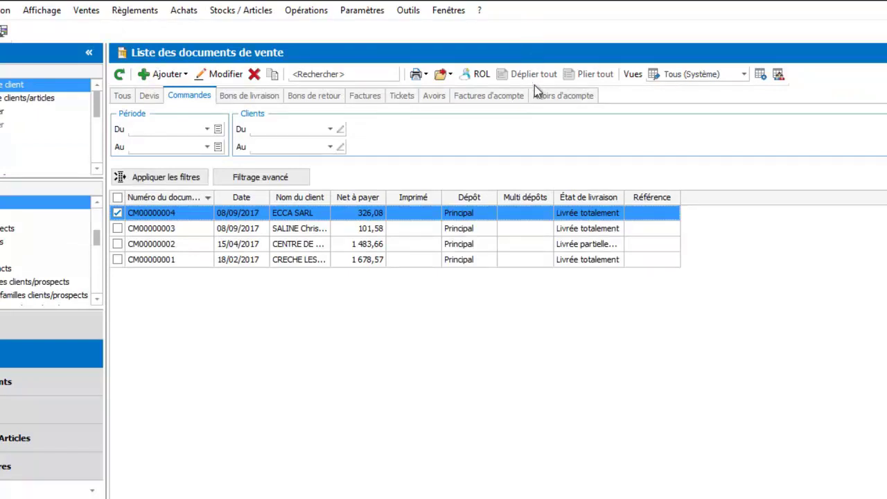
Transfer the ECCA SARL deposit invoice into an Avoir d'acompte dated 08/09/2017.
click(551, 97)
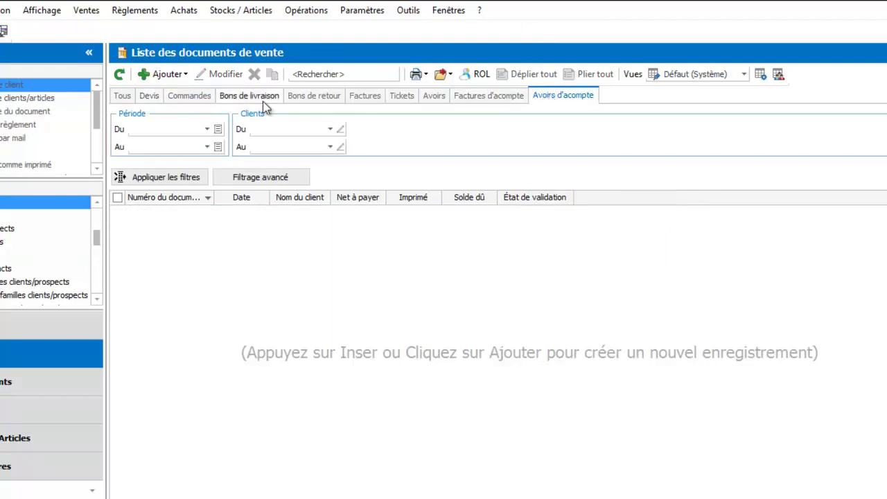
click(477, 95)
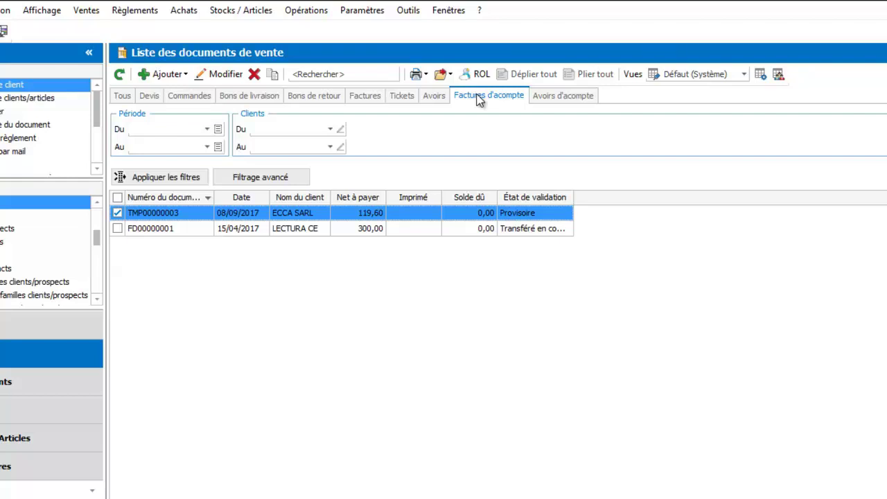
right_click(313, 214)
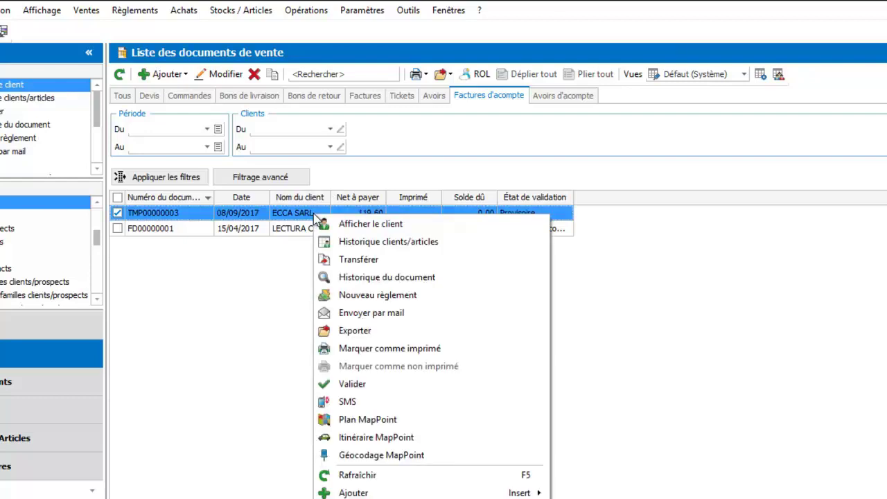
click(331, 263)
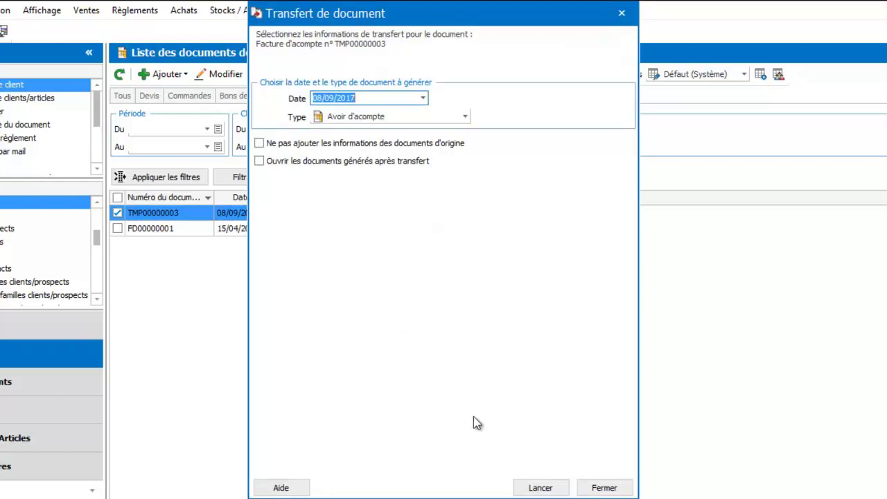
click(535, 485)
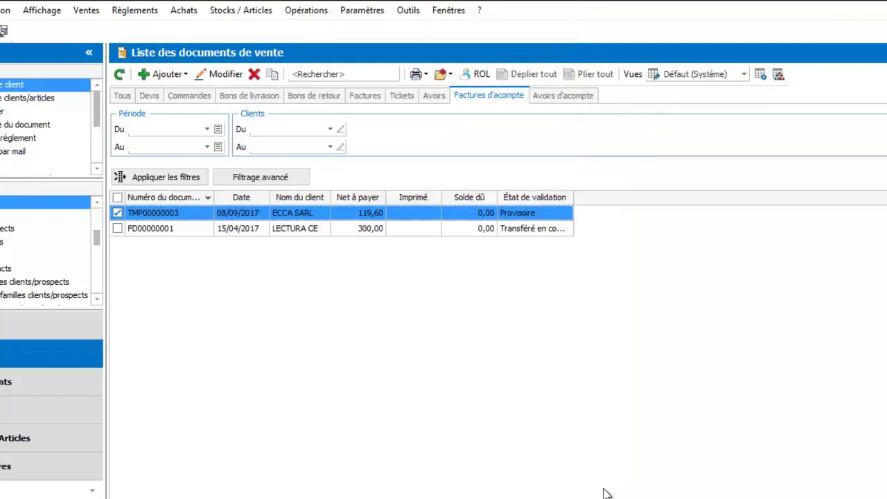
Compare the ECCA SARL deposit invoice with its deposit credit note in their respective lists.
click(565, 96)
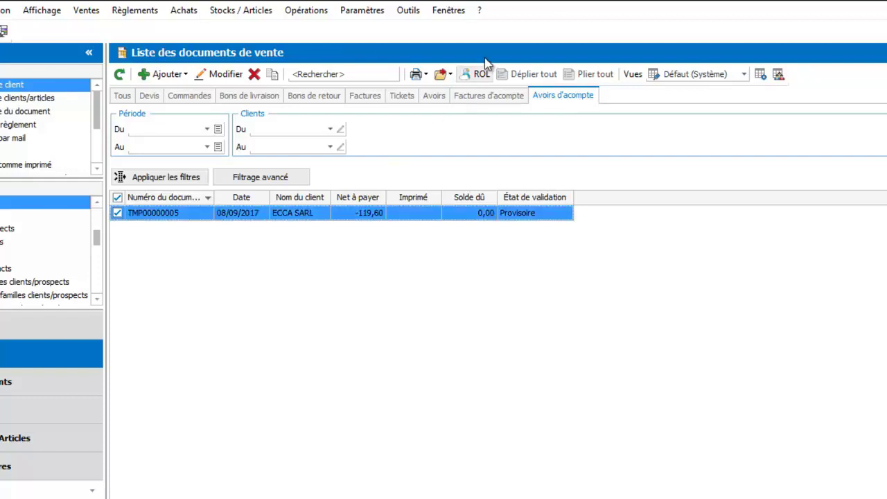
click(475, 97)
click(559, 97)
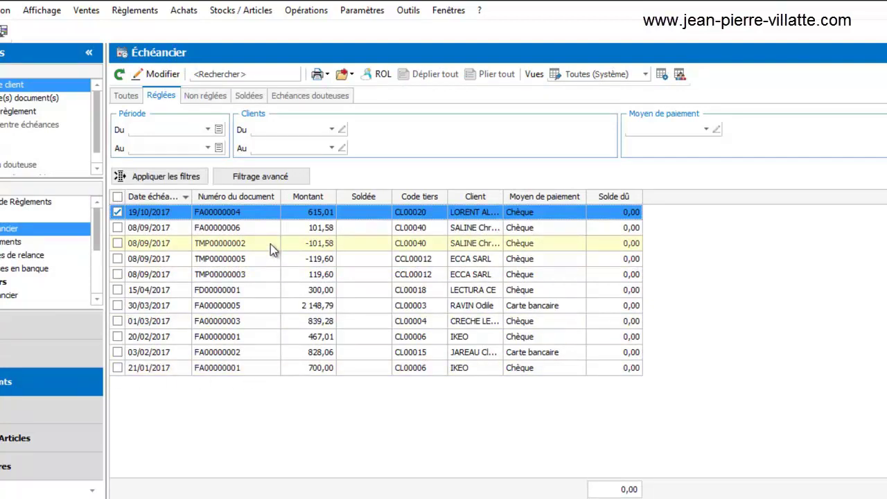
Select only the two ECCA SARL entries of 08/09/2017 among the settled due dates, open the allocation between them, and save and close it.
click(32, 128)
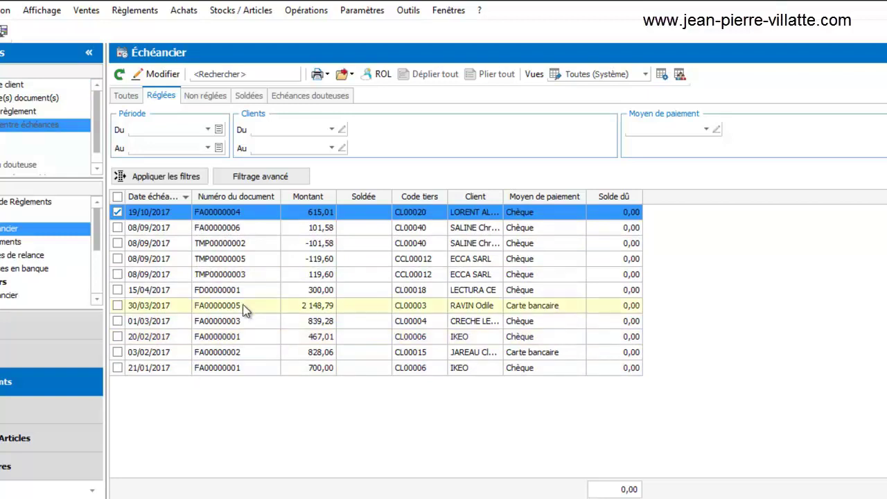
click(117, 260)
click(118, 274)
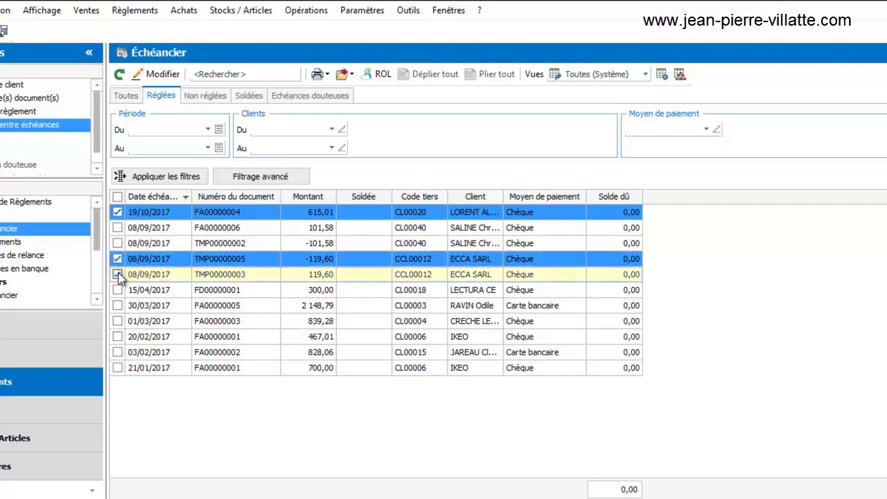
click(118, 213)
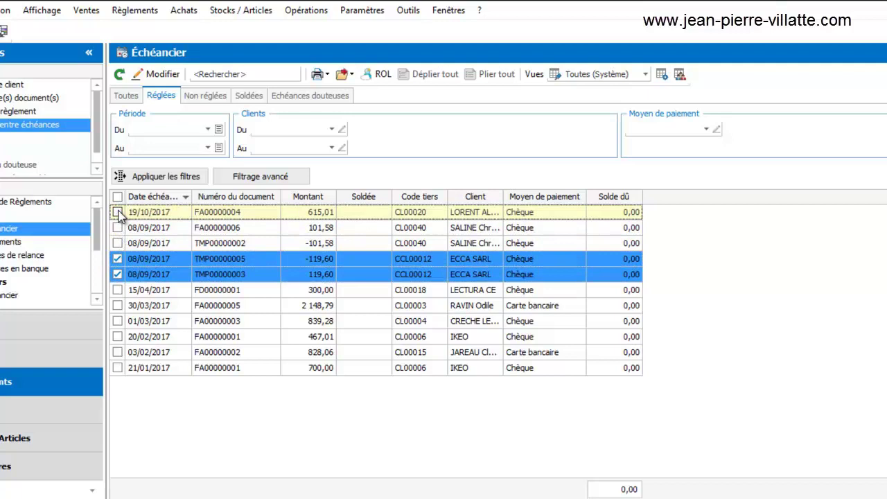
click(37, 126)
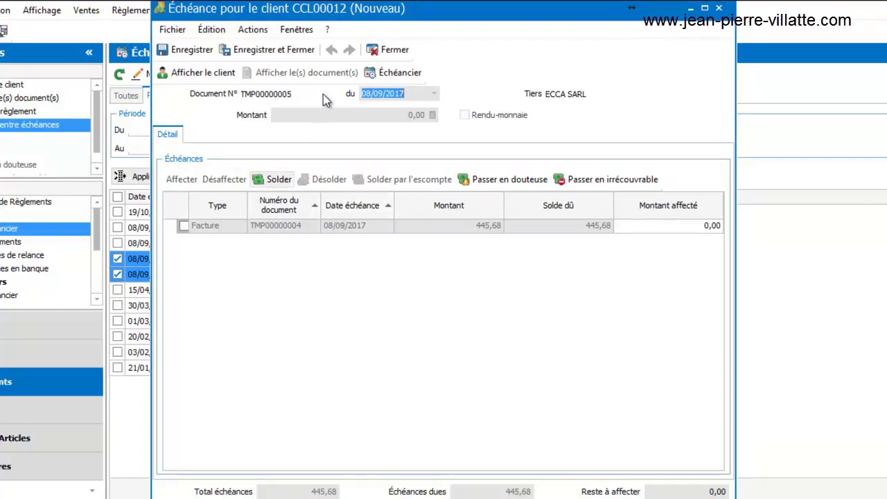
click(263, 50)
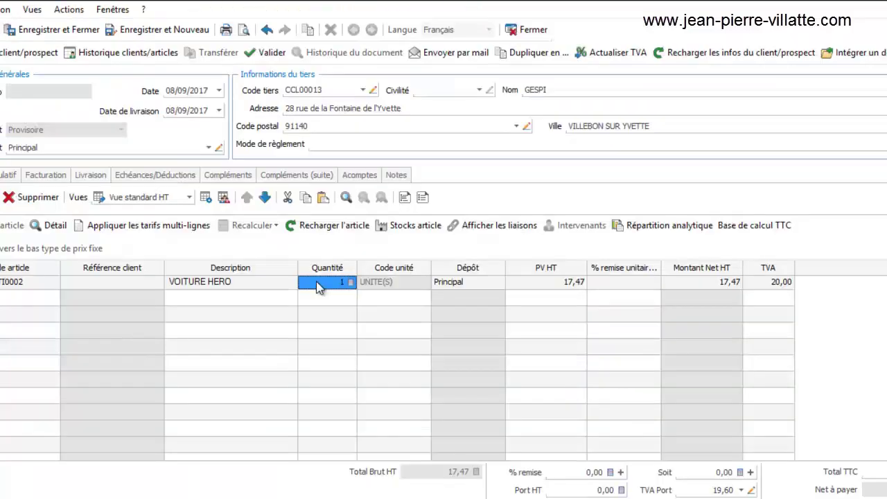
Set the quantity of VOITURE HERO to 5 in the GESPI invoice, and save and close it.
text(5)
key(Tab)
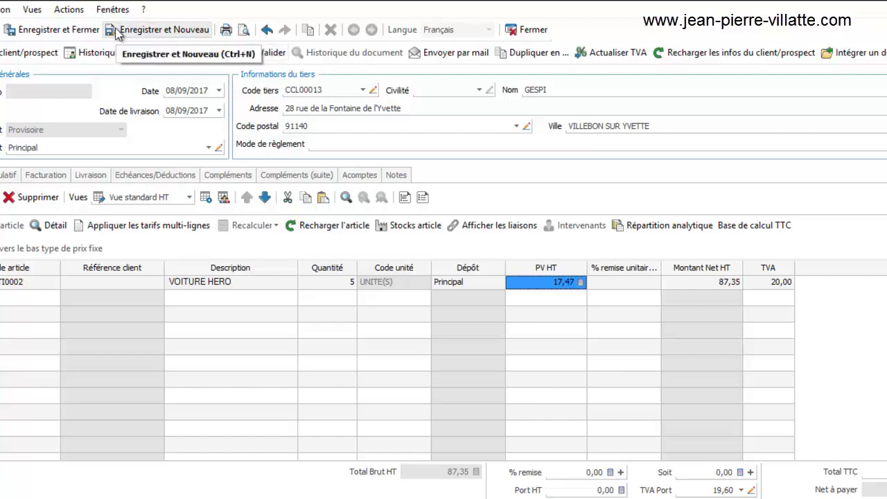
click(89, 31)
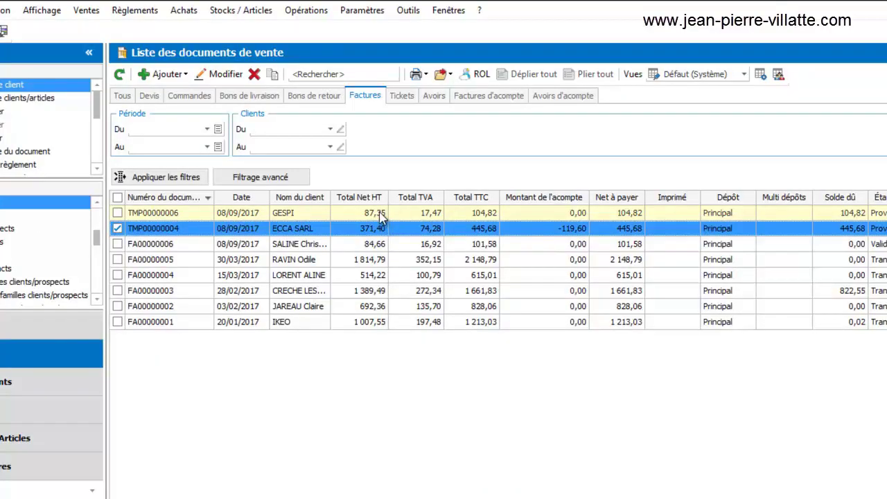
Transfer the GESPI invoice into an Avoir dated 08/09/2017, check it among the credit notes, and return to the invoice list.
click(380, 215)
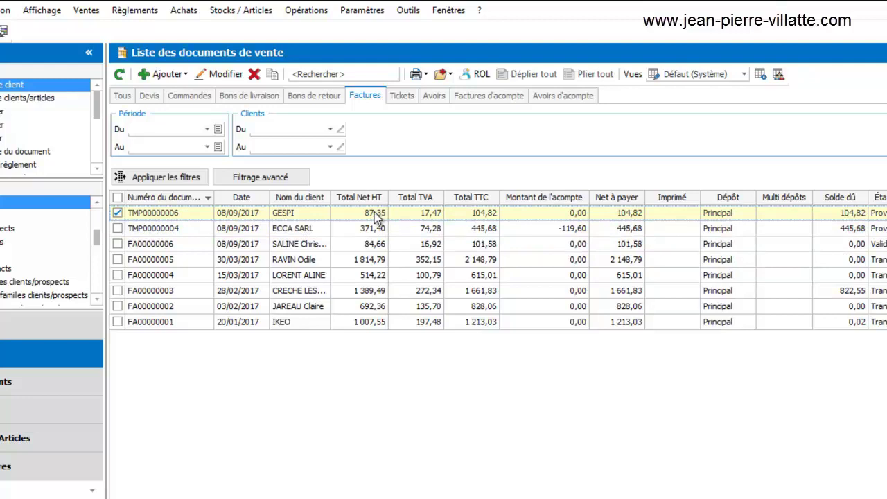
right_click(377, 217)
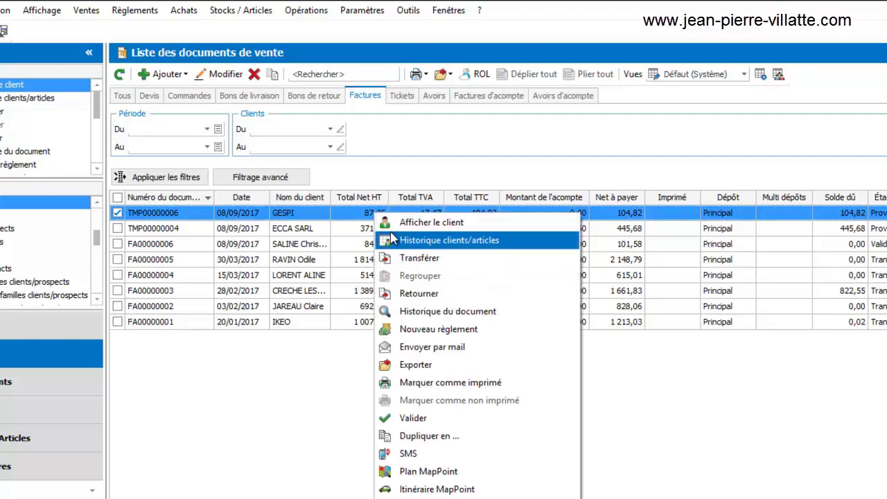
click(409, 257)
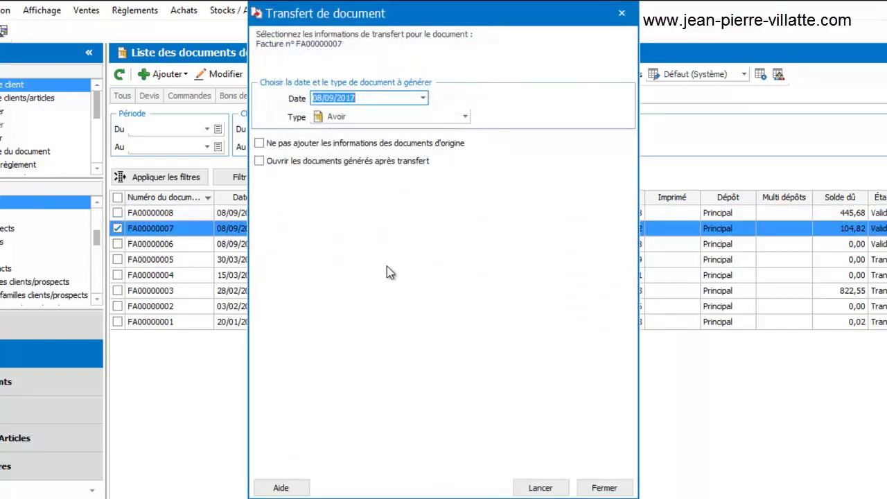
click(554, 490)
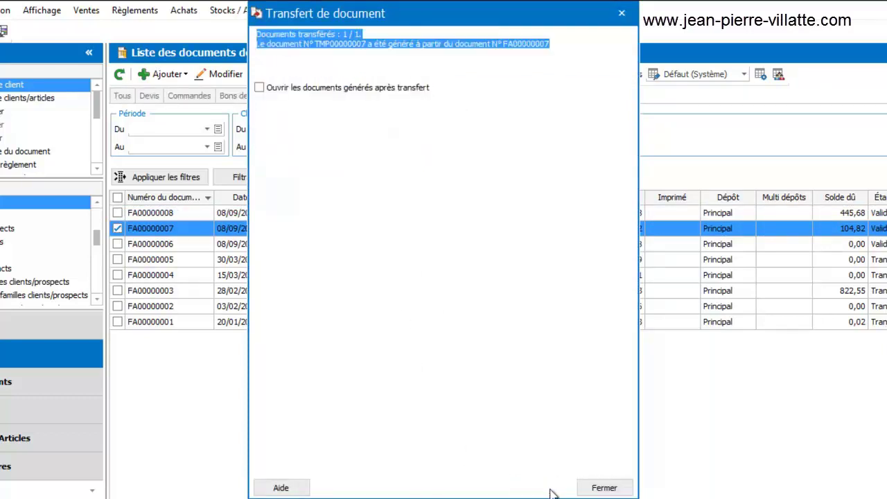
click(624, 490)
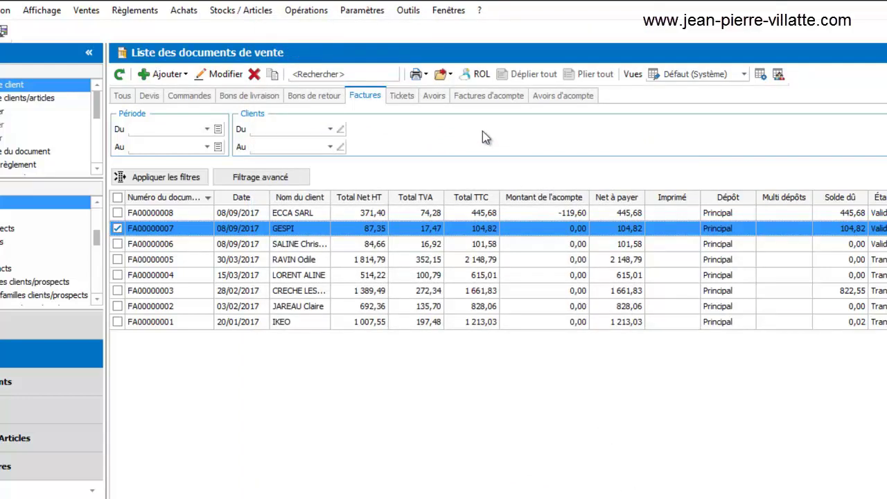
click(432, 97)
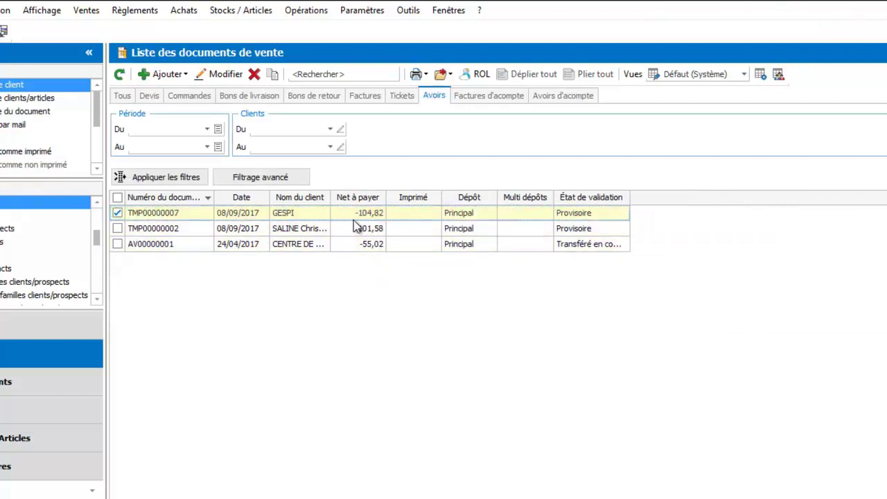
click(374, 97)
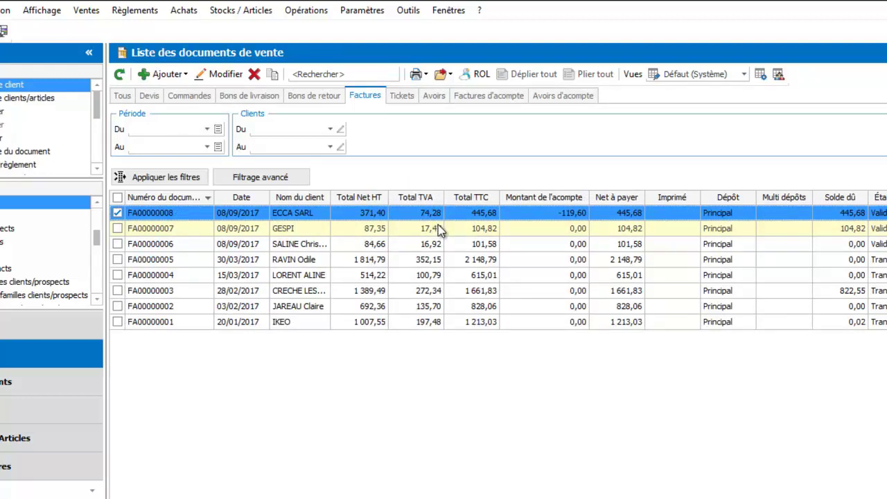
Compare the GESPI invoice of 08/09/2017 with its matching credit note in the Factures and Avoirs lists.
click(438, 229)
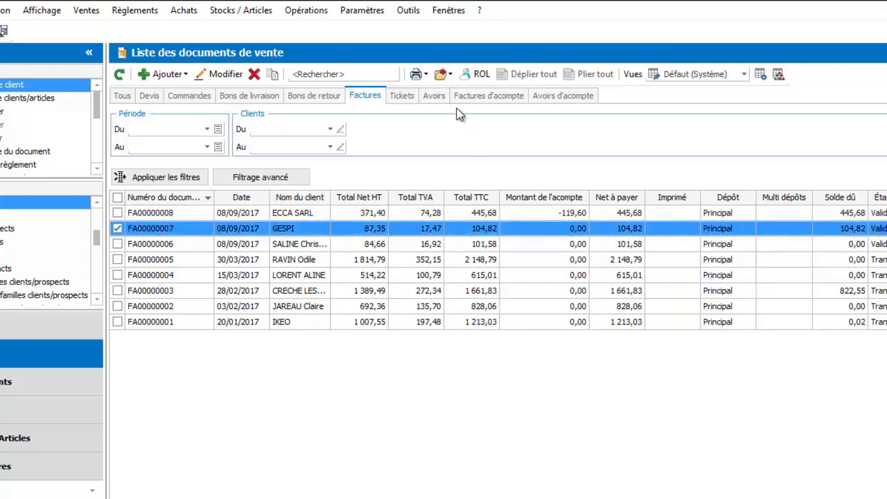
click(429, 95)
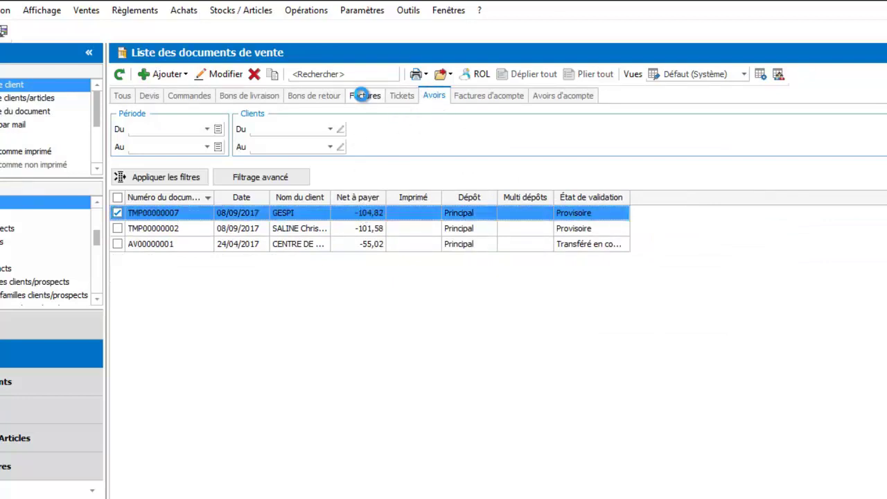
click(365, 96)
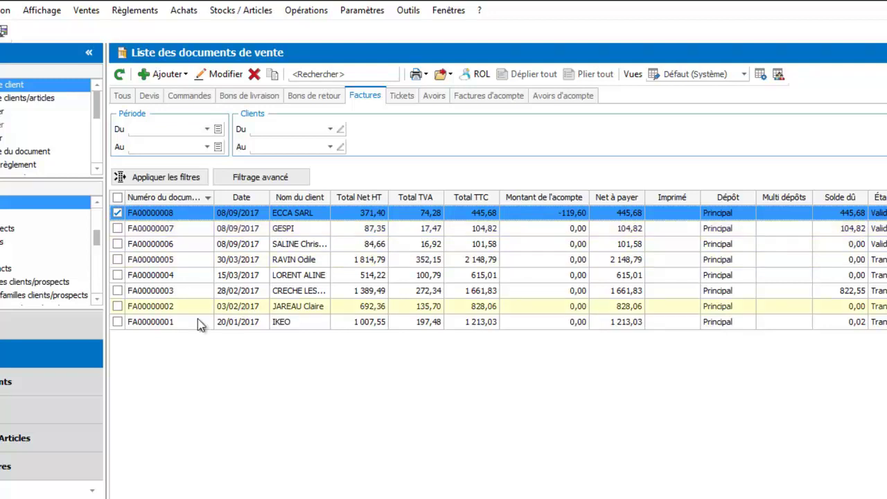
Display all due dates in the Échéancier and select only the GESPI invoice and credit note entries of 08/09/2017.
click(1, 391)
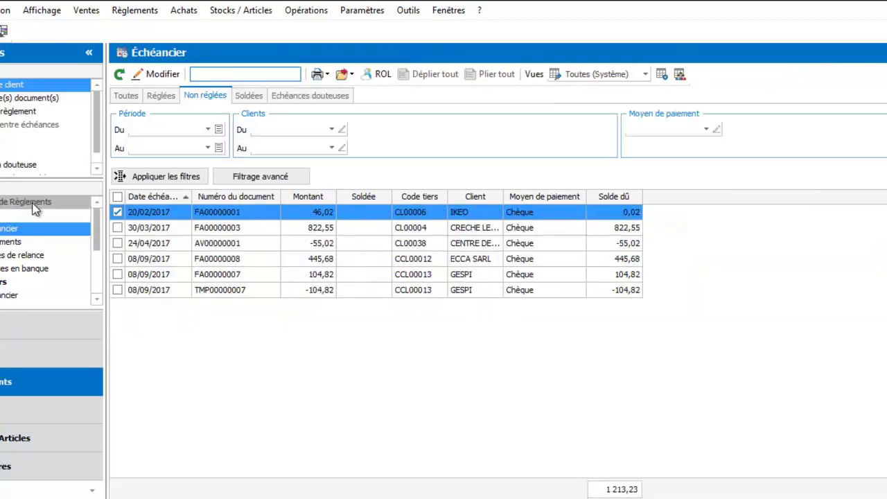
click(16, 130)
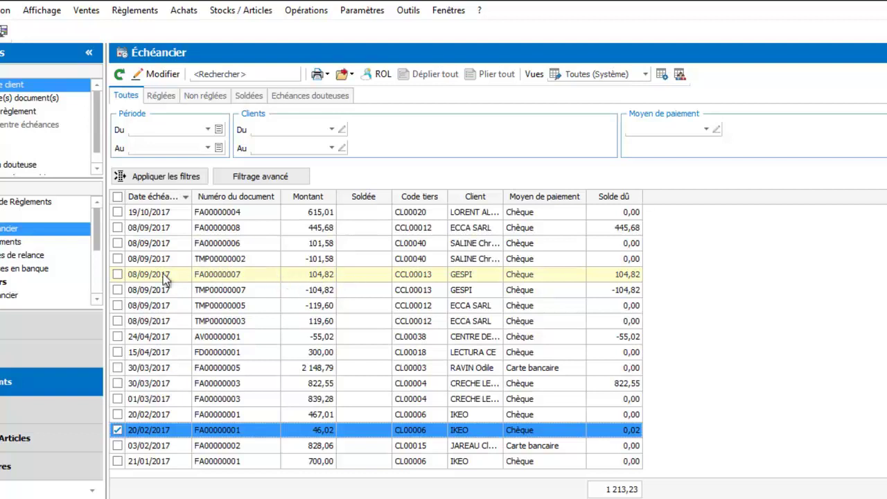
click(117, 274)
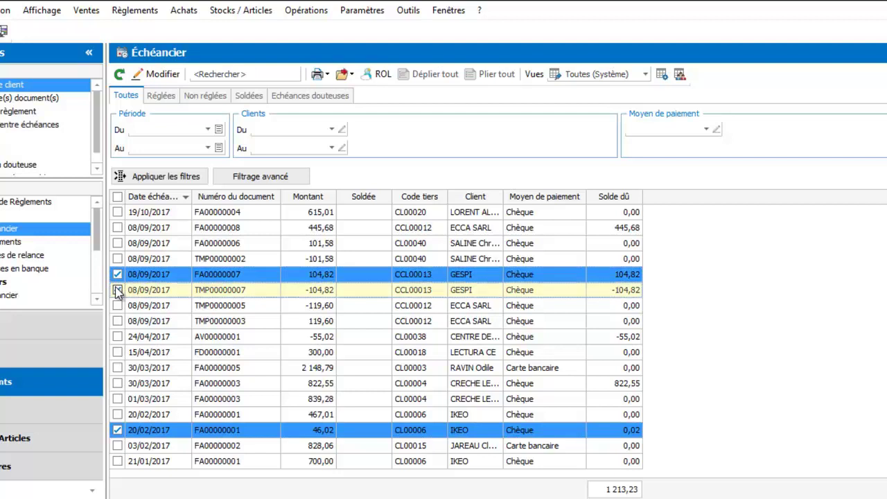
click(117, 290)
click(117, 430)
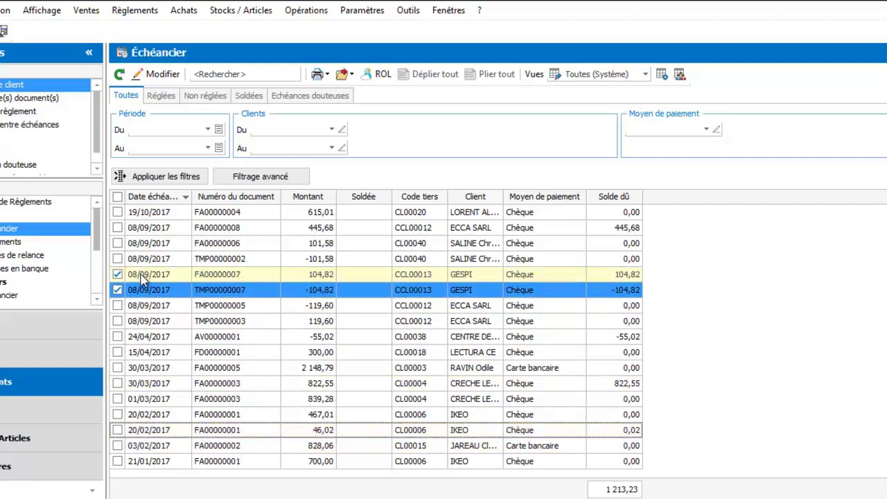
Allocate the GESPI credit note to its invoice between due dates, save and close the allocation, and check the invoice's balance due.
click(29, 127)
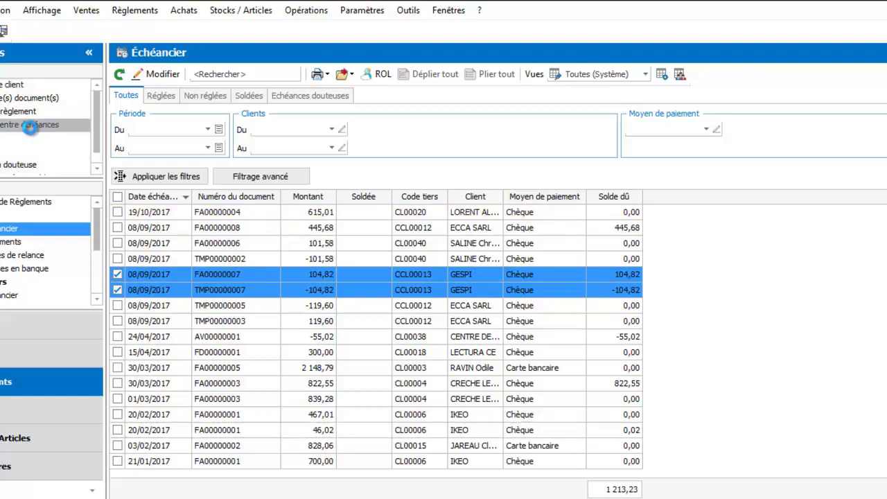
click(30, 127)
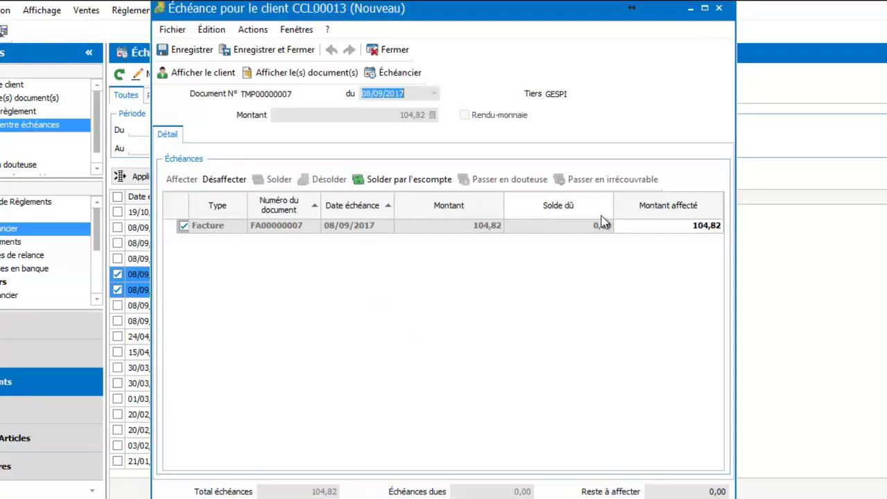
click(277, 50)
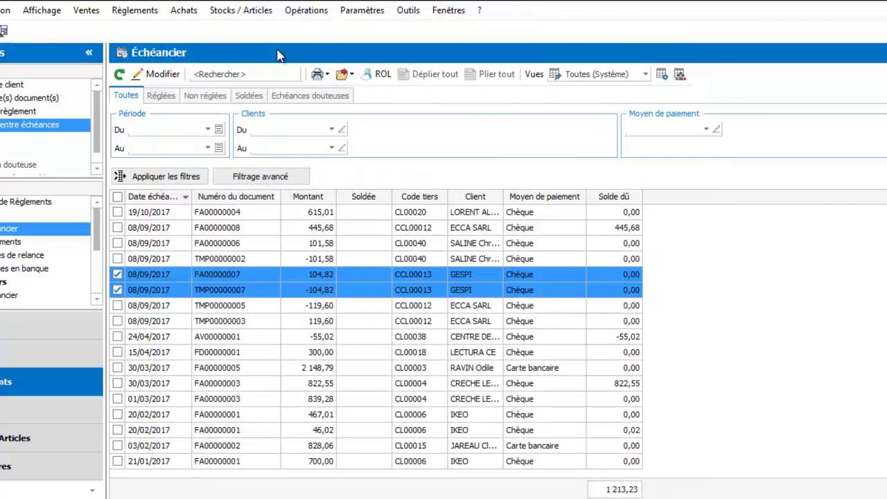
click(616, 275)
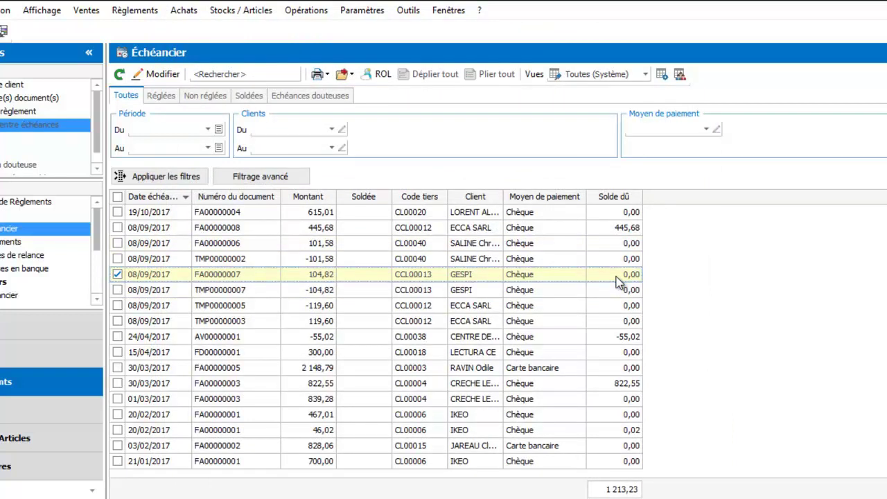